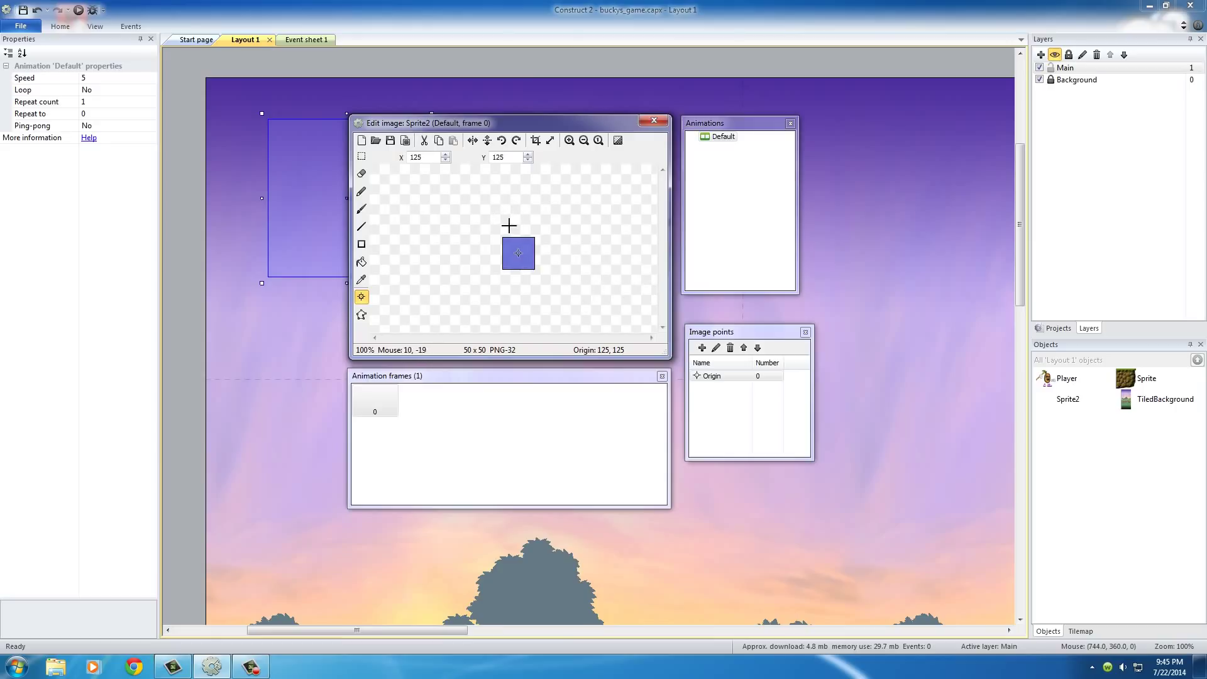
# Place Sprite2's origin point at 25, 50, the bottom centre of the blue square
pyautogui.click(362, 279)
pyautogui.click(362, 297)
# Close the image editor and zoom in on the layout
pyautogui.click(654, 122)
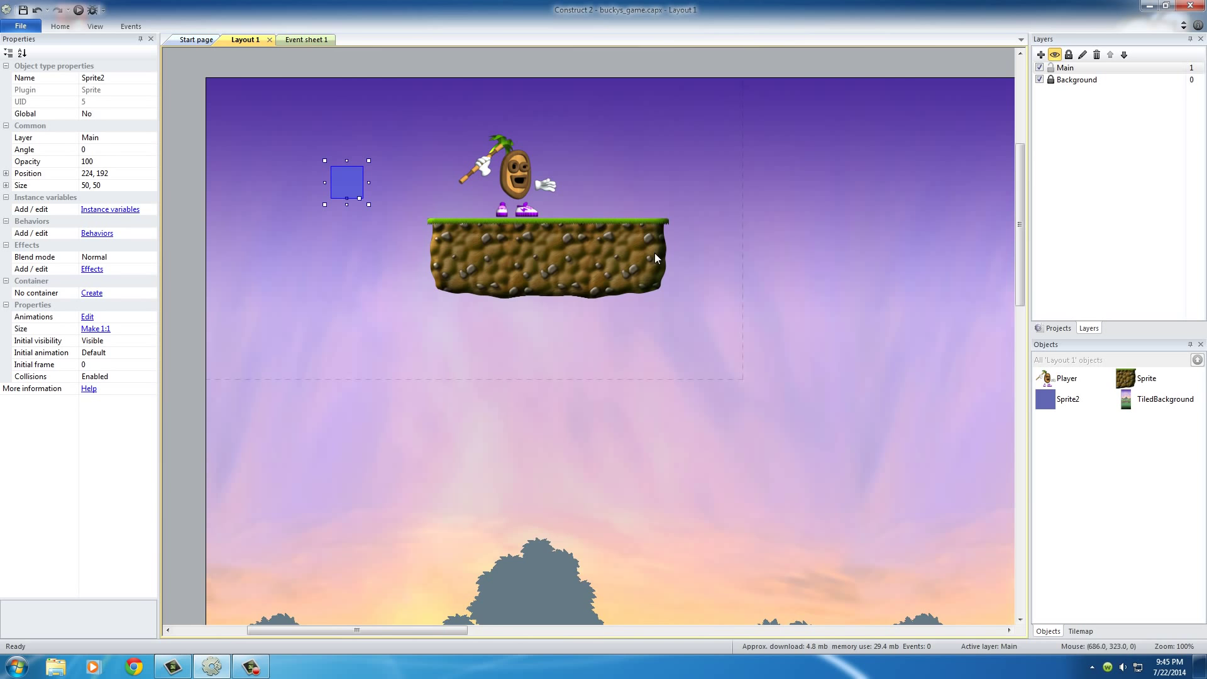
pyautogui.keyDown('ctrl'); pyautogui.scroll(3, 662, 216); pyautogui.keyUp('ctrl')
pyautogui.scroll(3, 410, 278)
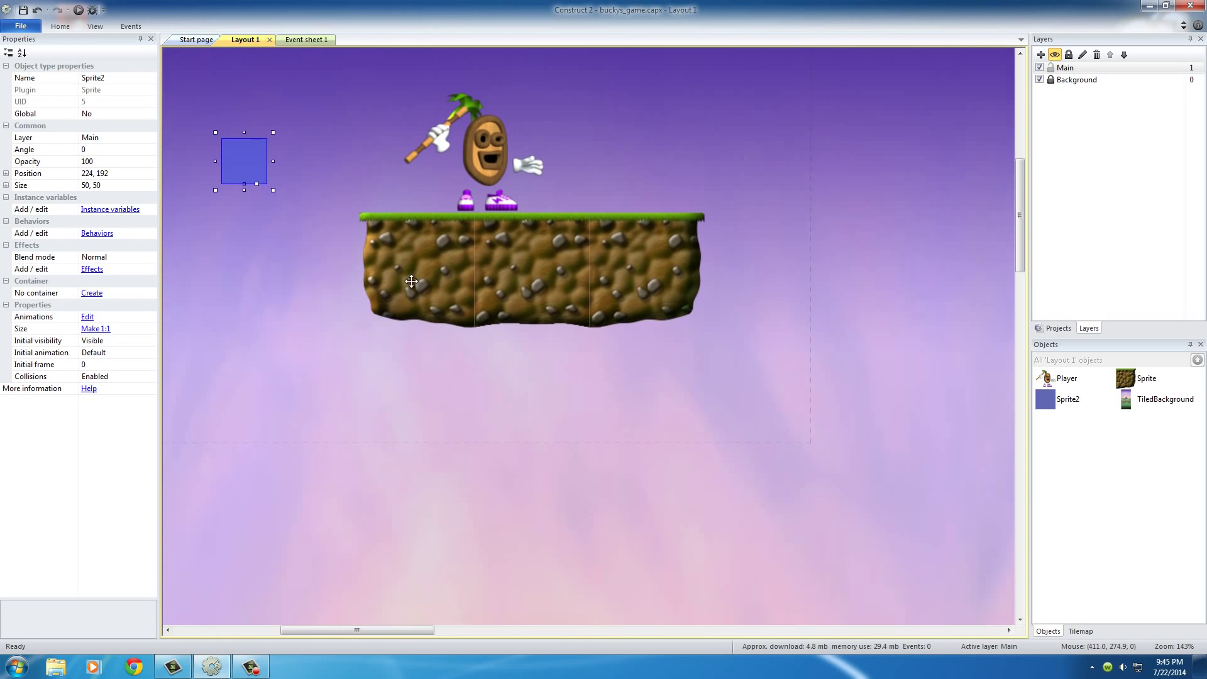
pyautogui.keyDown('ctrl'); pyautogui.scroll(1, 466, 355); pyautogui.keyUp('ctrl')
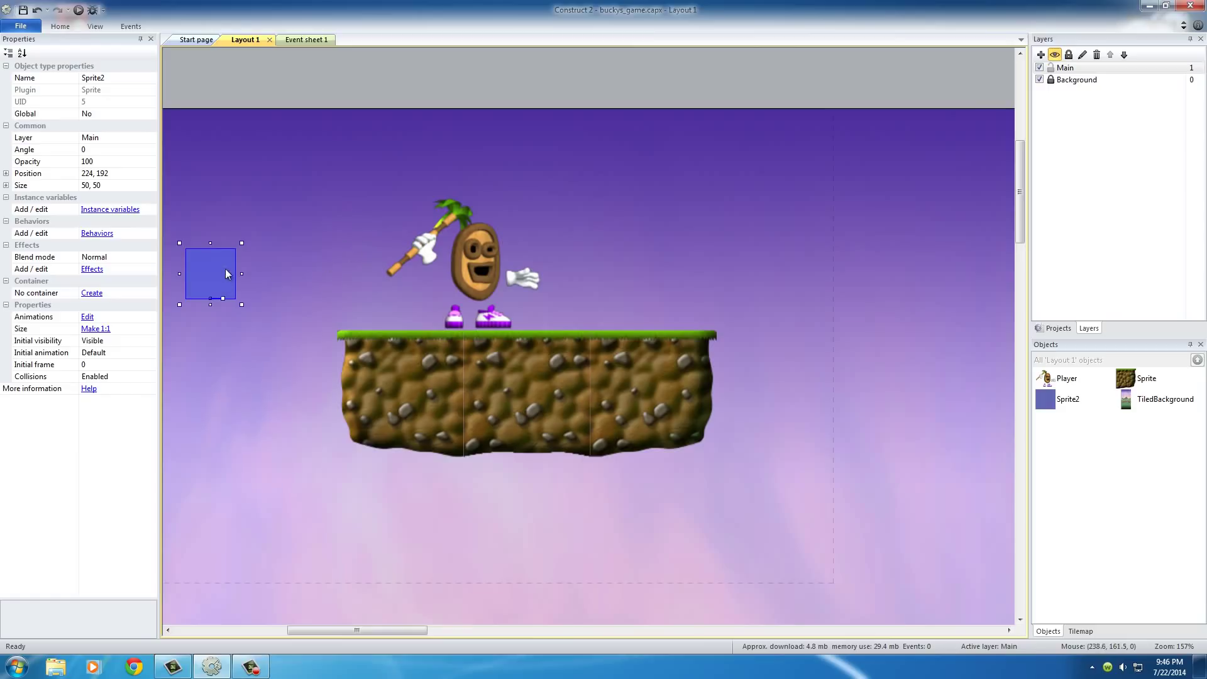
# Move the blue box over the Player, sized about 66.5×106.6 at 494, 221
pyautogui.moveTo(204, 275); pyautogui.dragTo(396, 280)
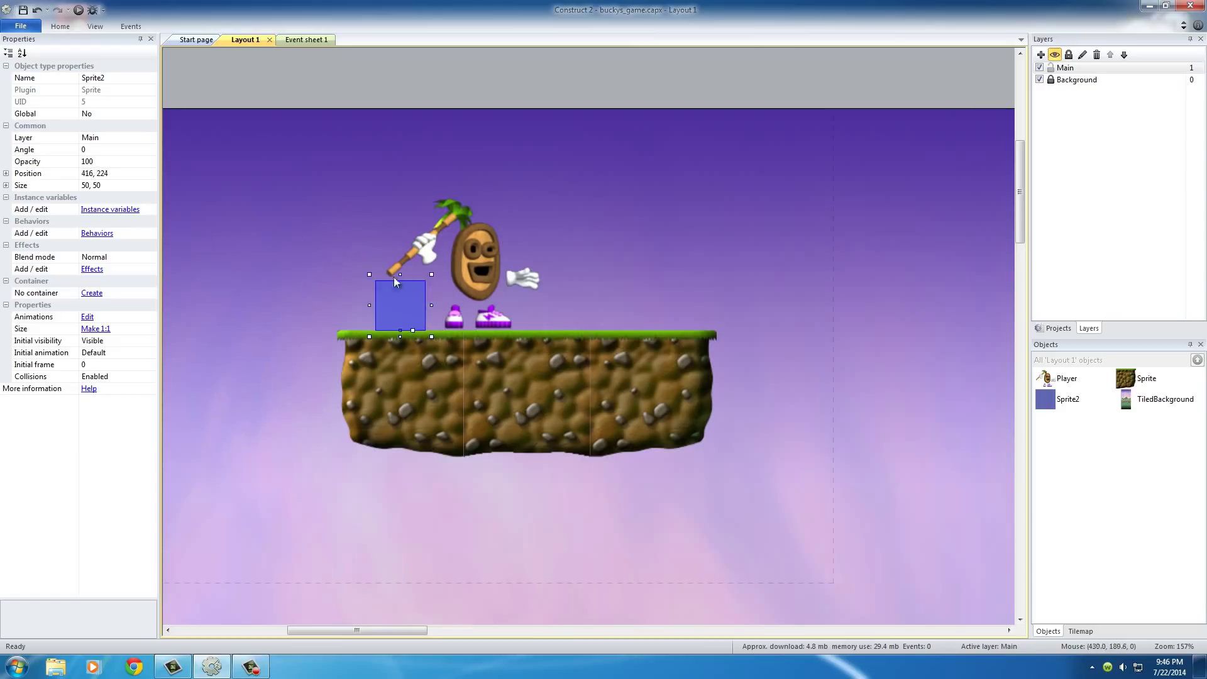
pyautogui.click(97, 26)
pyautogui.click(280, 43)
pyautogui.moveTo(406, 305); pyautogui.dragTo(476, 214)
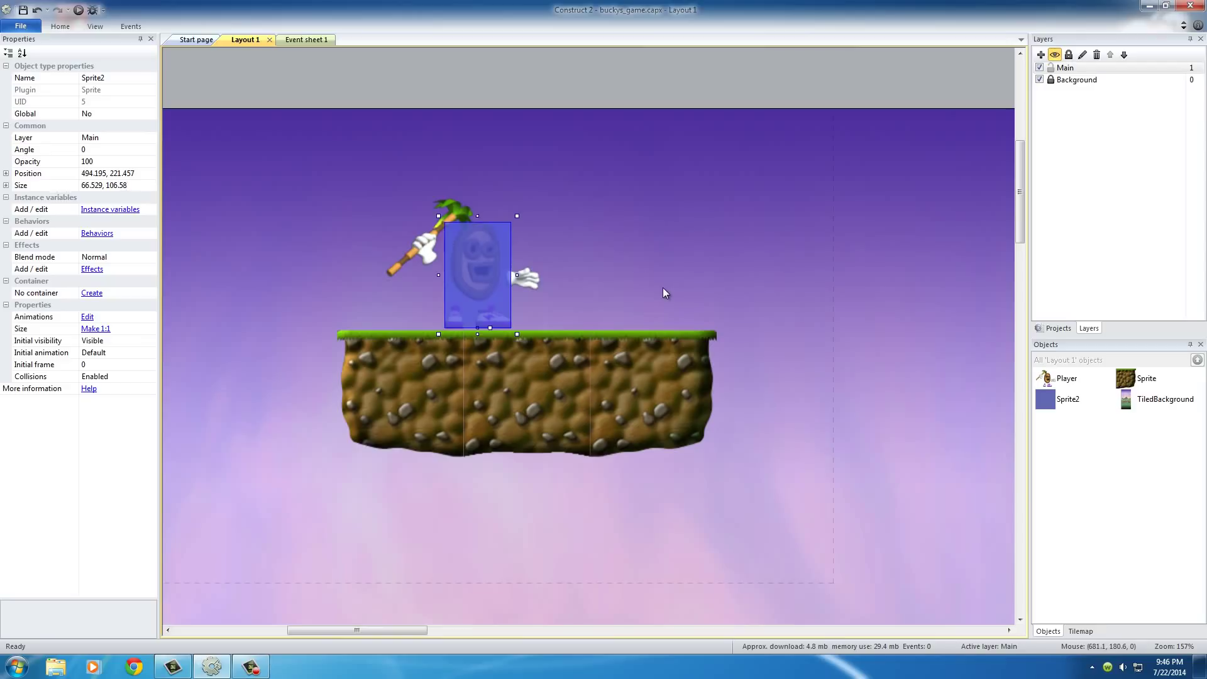
pyautogui.click(594, 237)
pyautogui.click(410, 257)
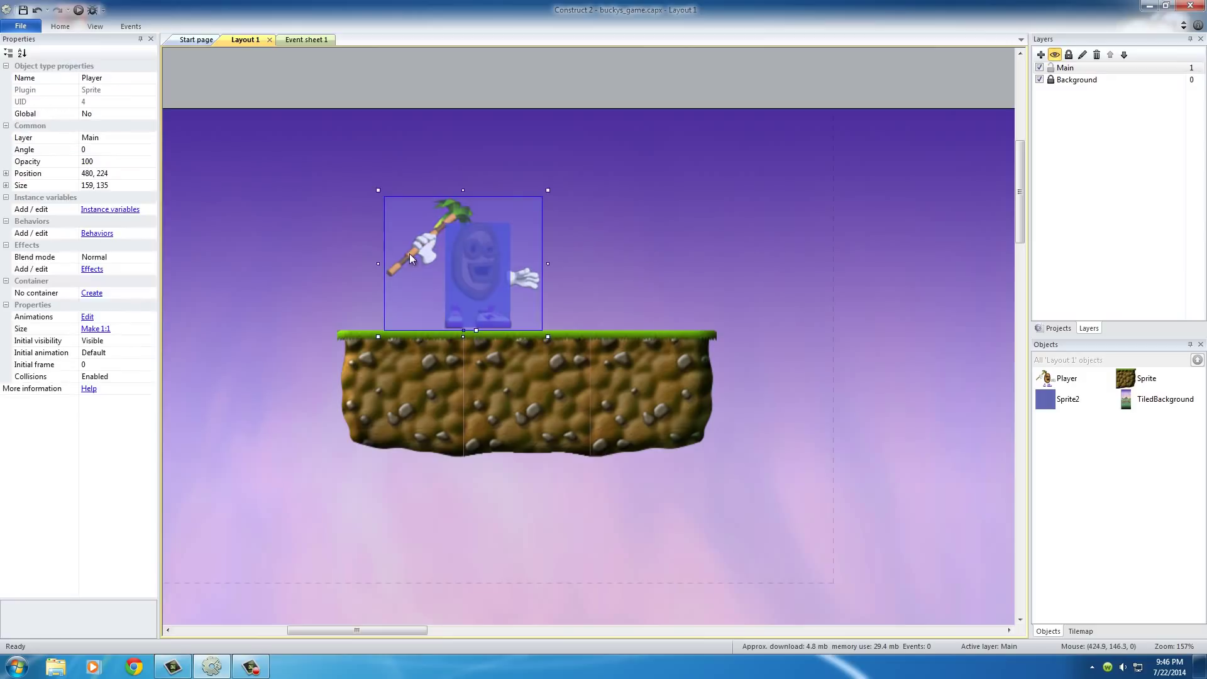
pyautogui.click(629, 246)
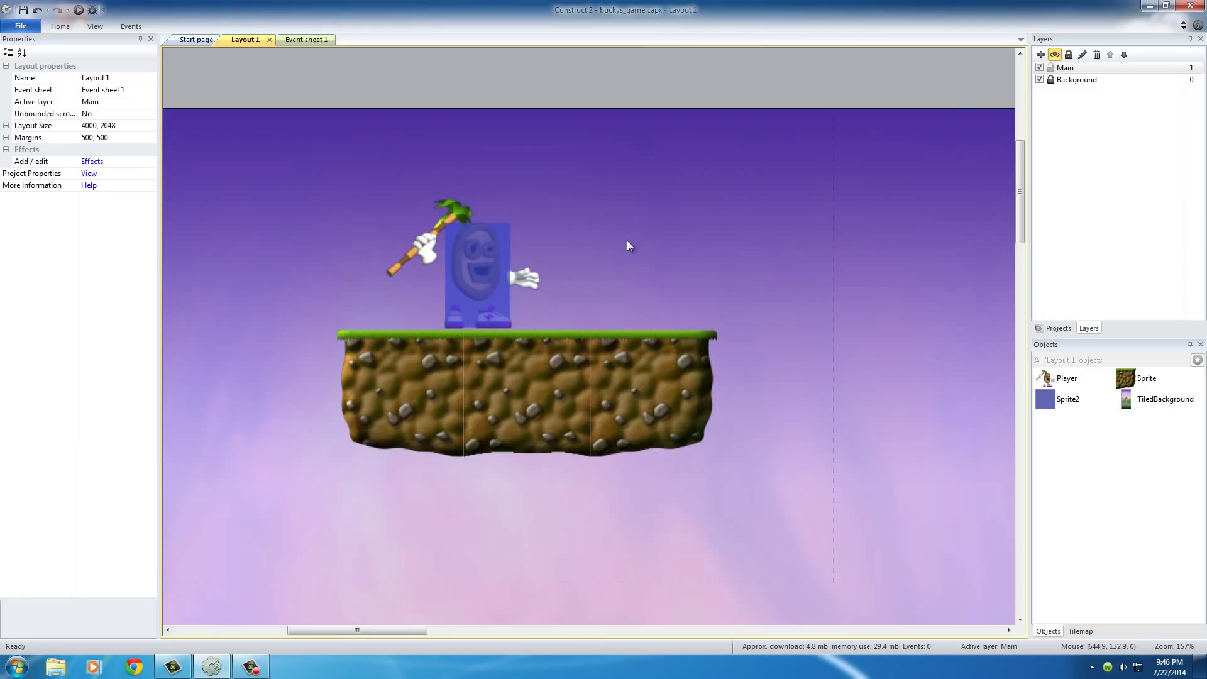
pyautogui.click(474, 284)
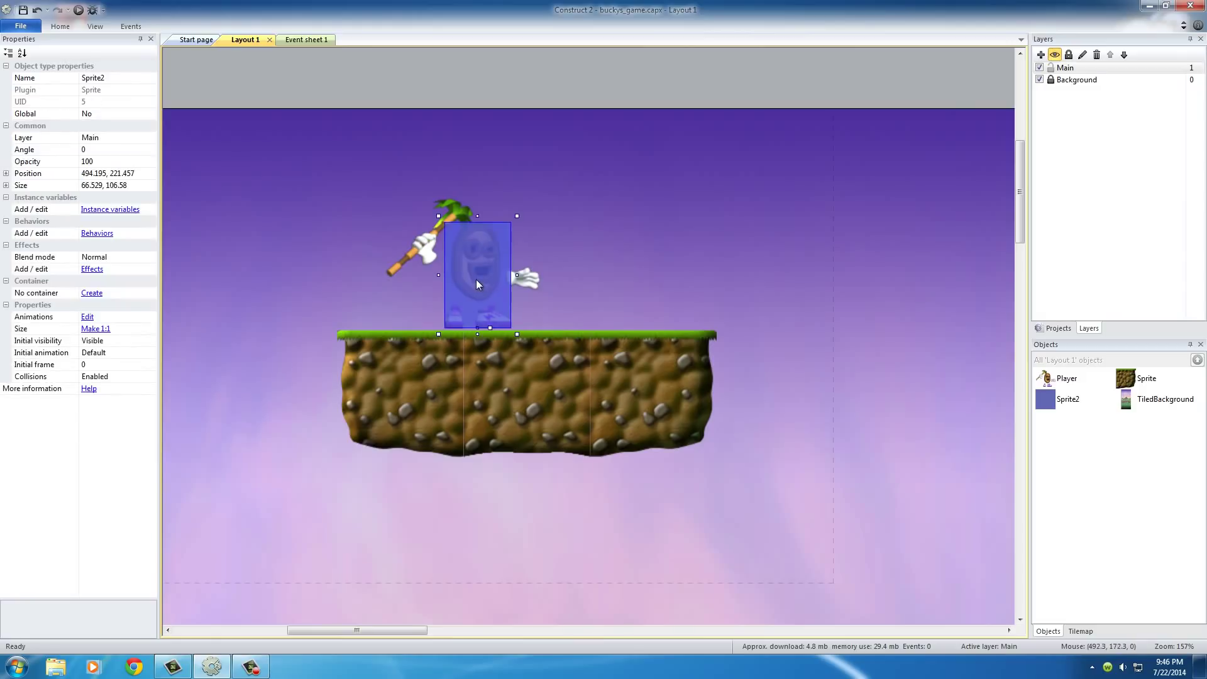
pyautogui.click(412, 272)
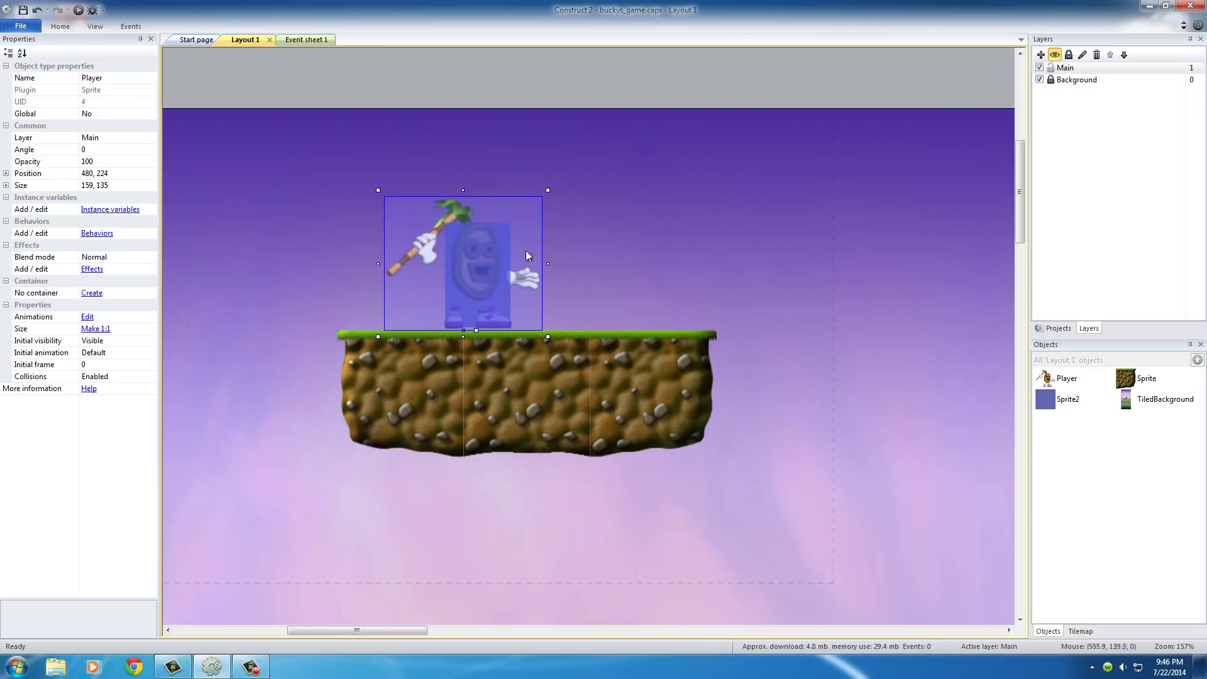
pyautogui.click(533, 262)
pyautogui.click(424, 248)
pyautogui.click(614, 234)
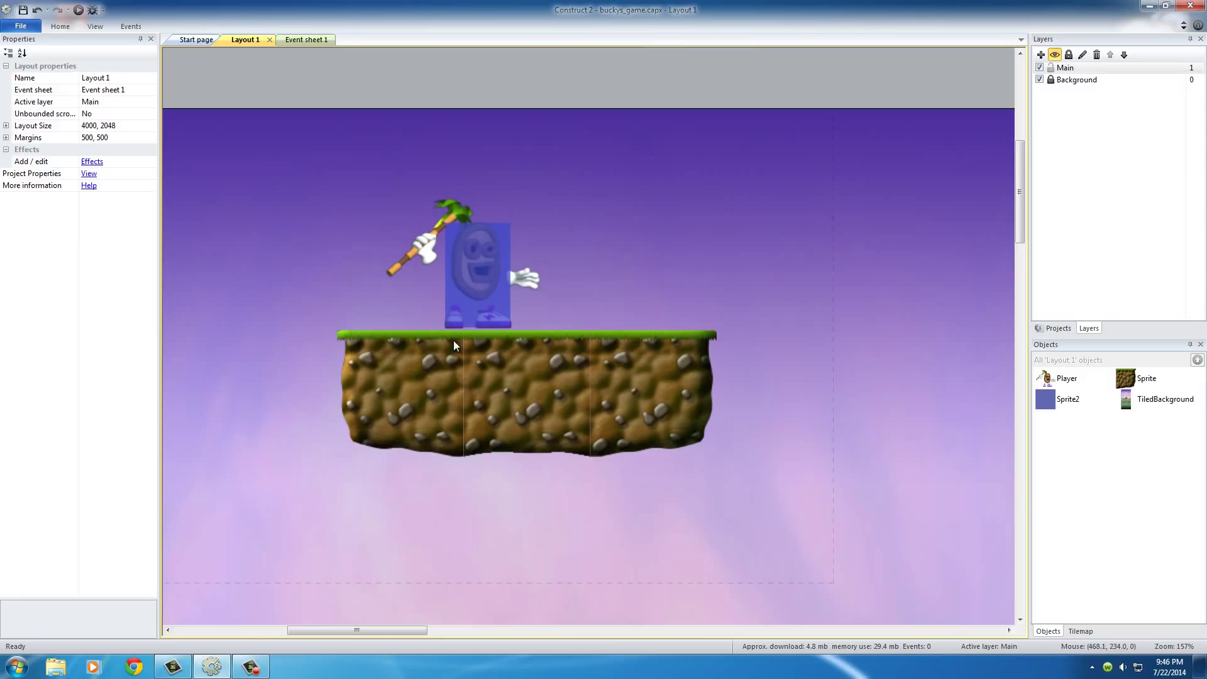
pyautogui.click(432, 372)
pyautogui.click(530, 383)
pyautogui.click(525, 291)
pyautogui.click(481, 276)
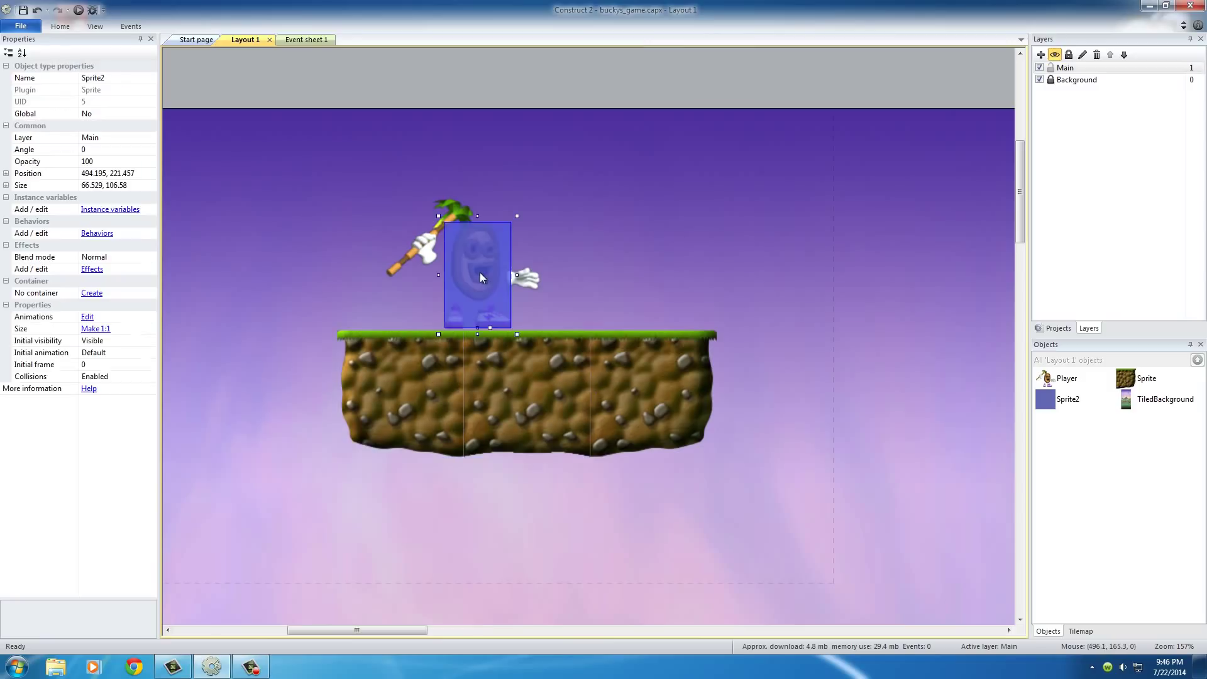
pyautogui.click(594, 248)
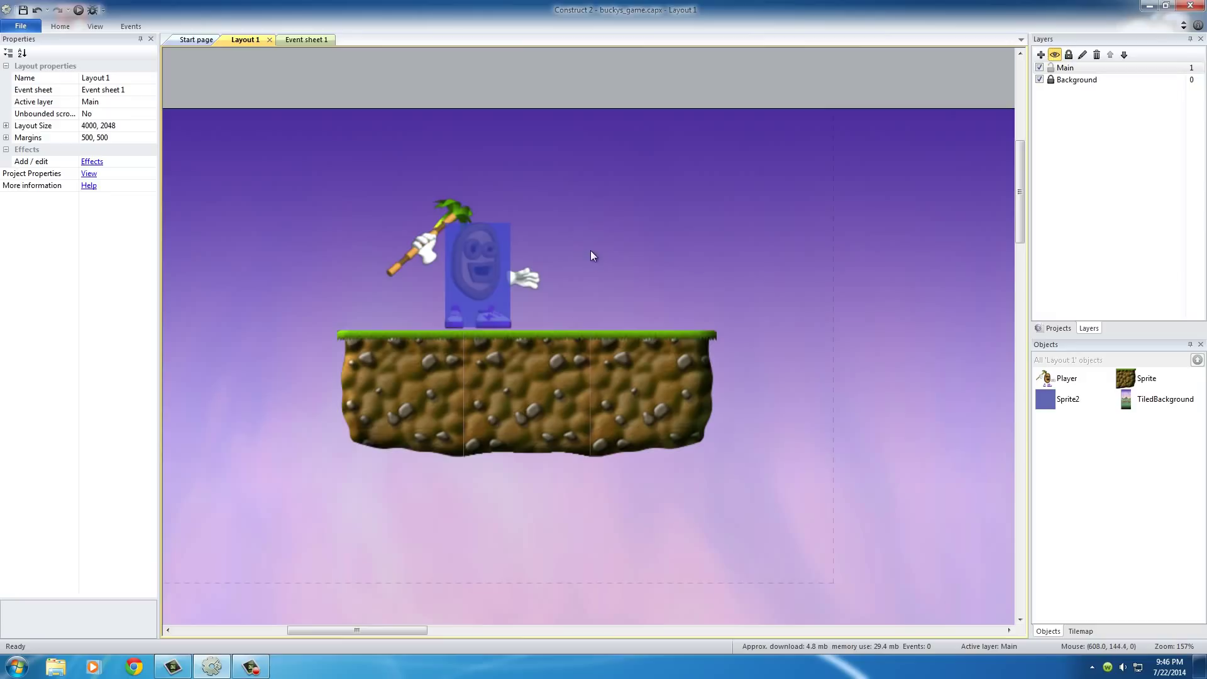
# Change the blue box's Initial visibility from Visible to Invisible in Properties
pyautogui.click(472, 285)
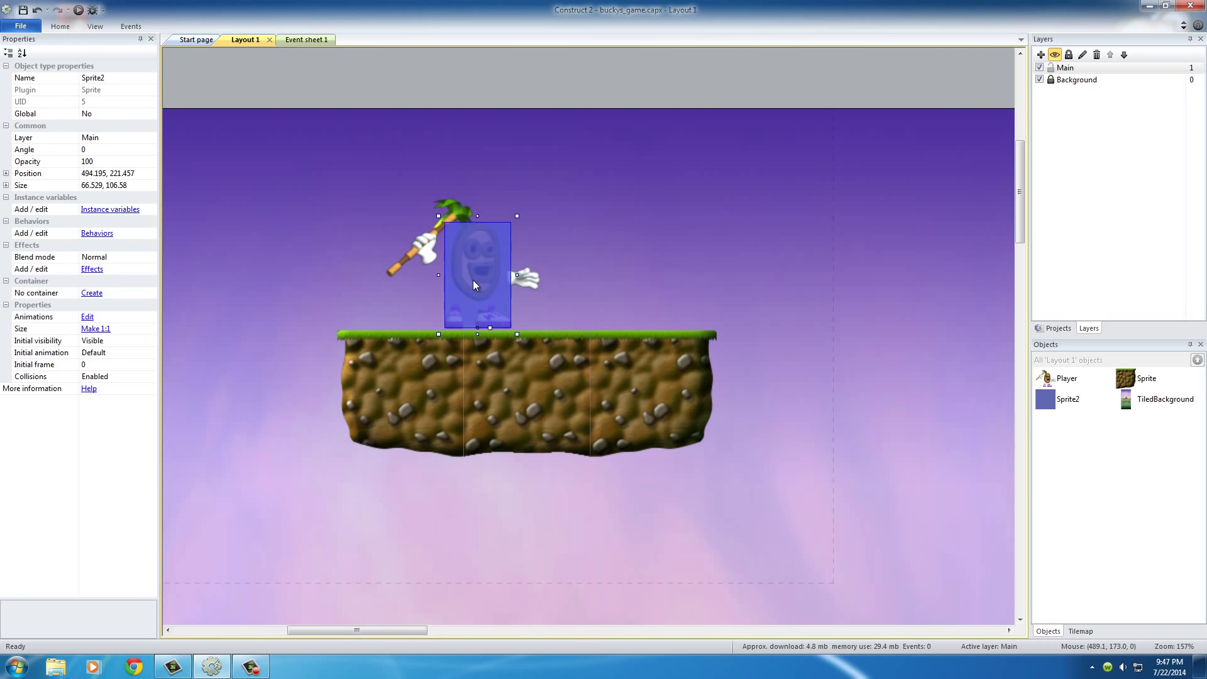
pyautogui.keyDown('ctrl'); pyautogui.scroll(-2, 383, 410); pyautogui.keyUp('ctrl')
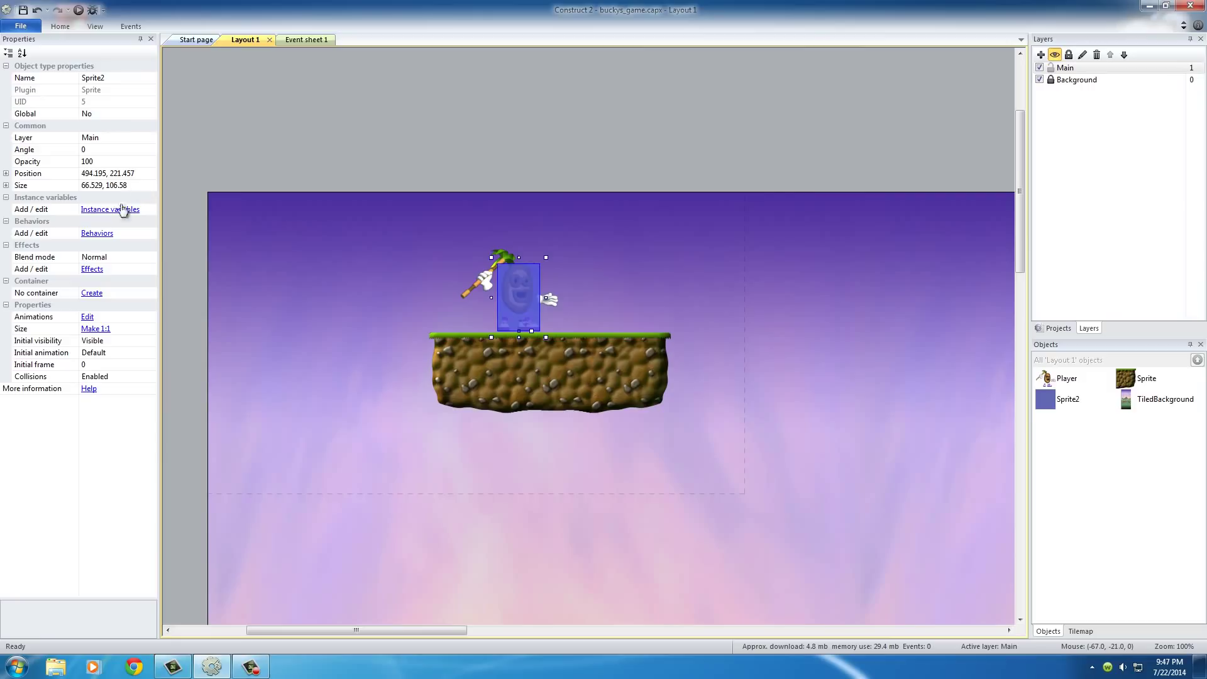
pyautogui.click(96, 341)
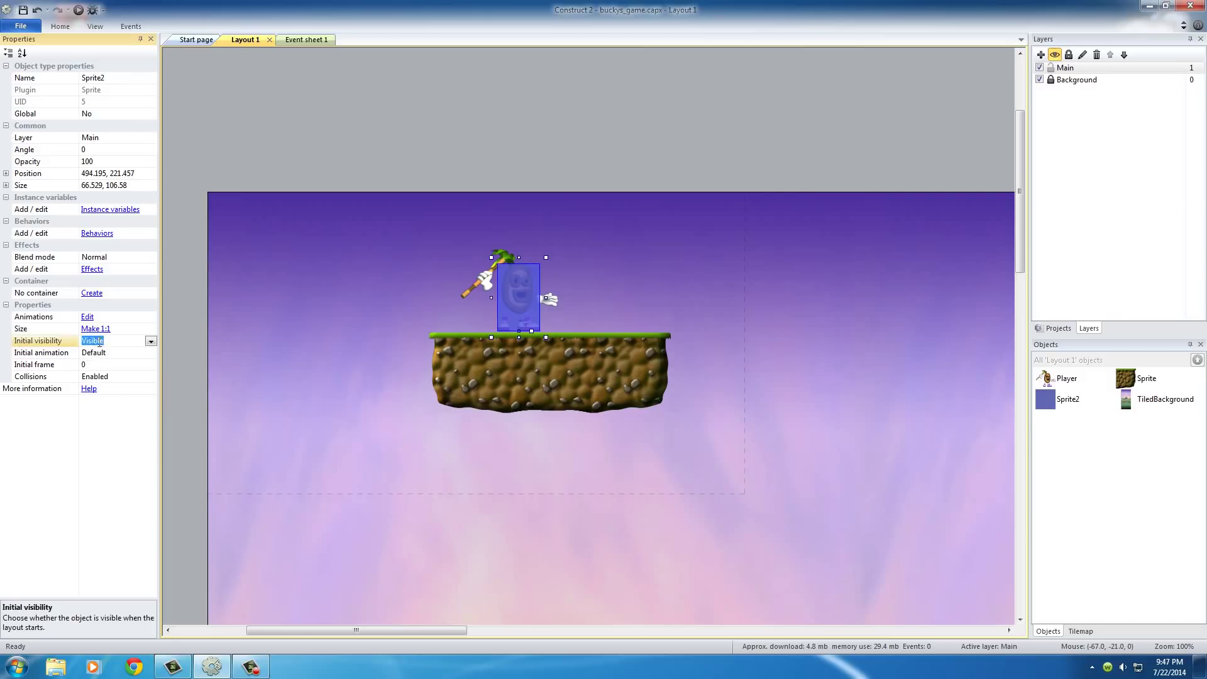
pyautogui.click(151, 342)
pyautogui.click(94, 350)
pyautogui.click(620, 280)
pyautogui.click(524, 296)
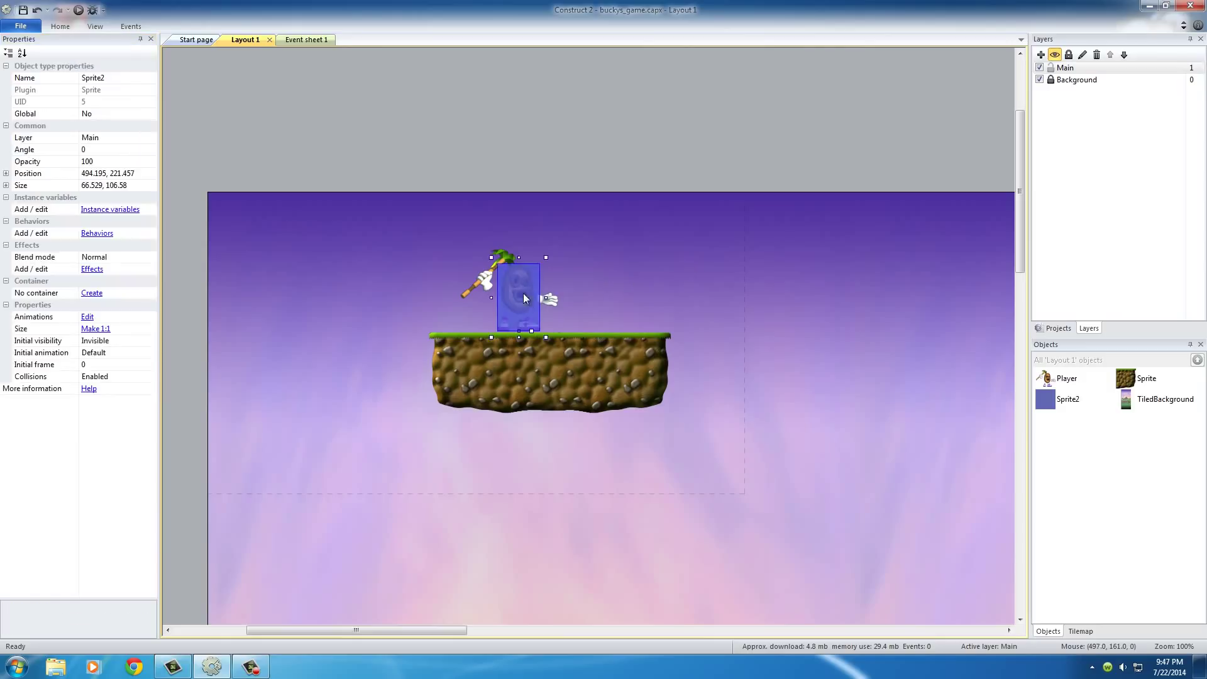
pyautogui.click(589, 263)
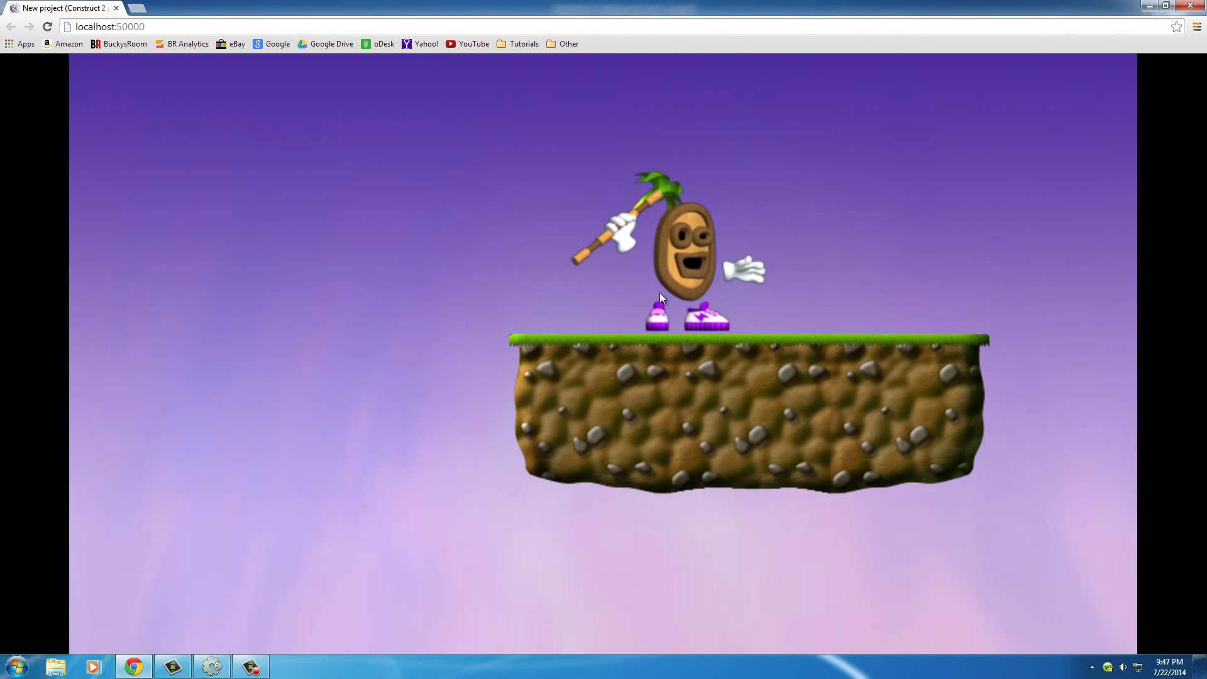
pyautogui.click(1191, 7)
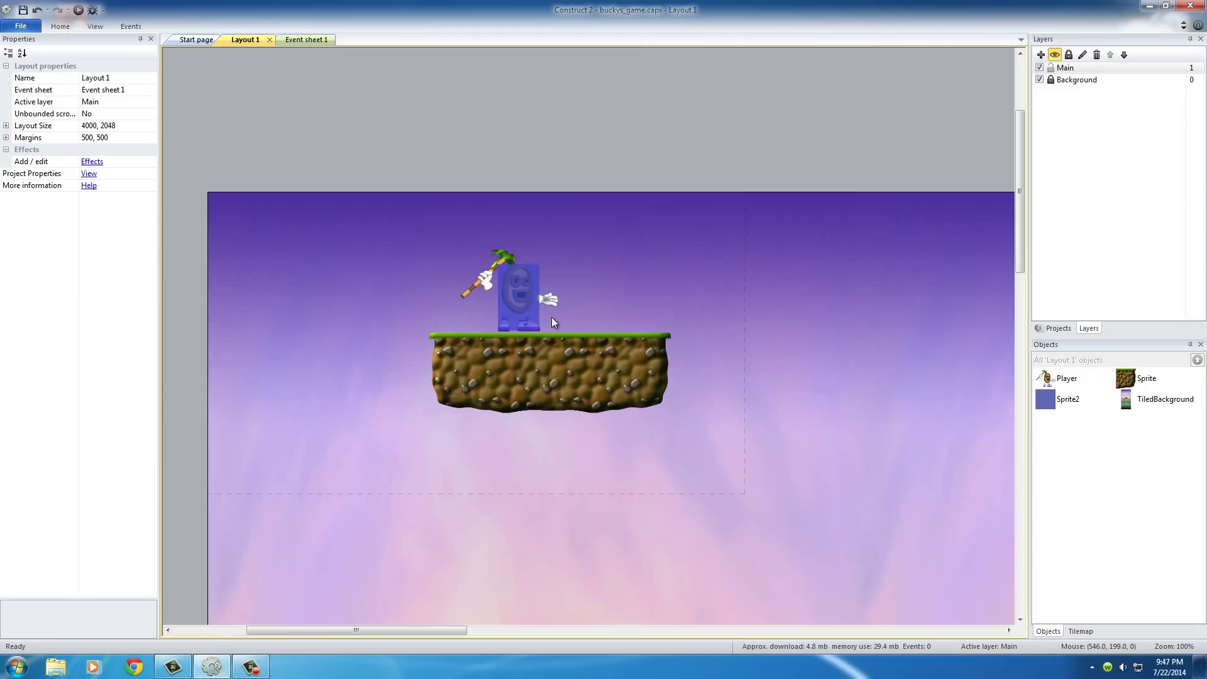
# Add the Platform movement behavior to the blue Sprite2 box
pyautogui.click(522, 290)
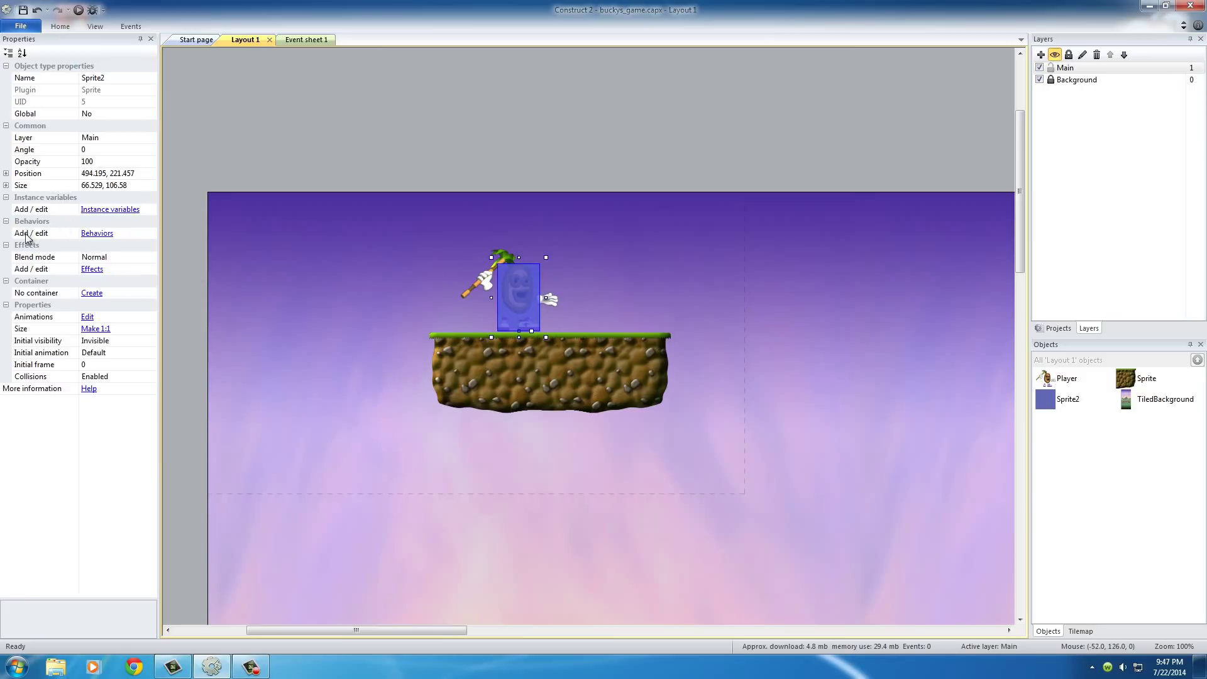
pyautogui.click(97, 234)
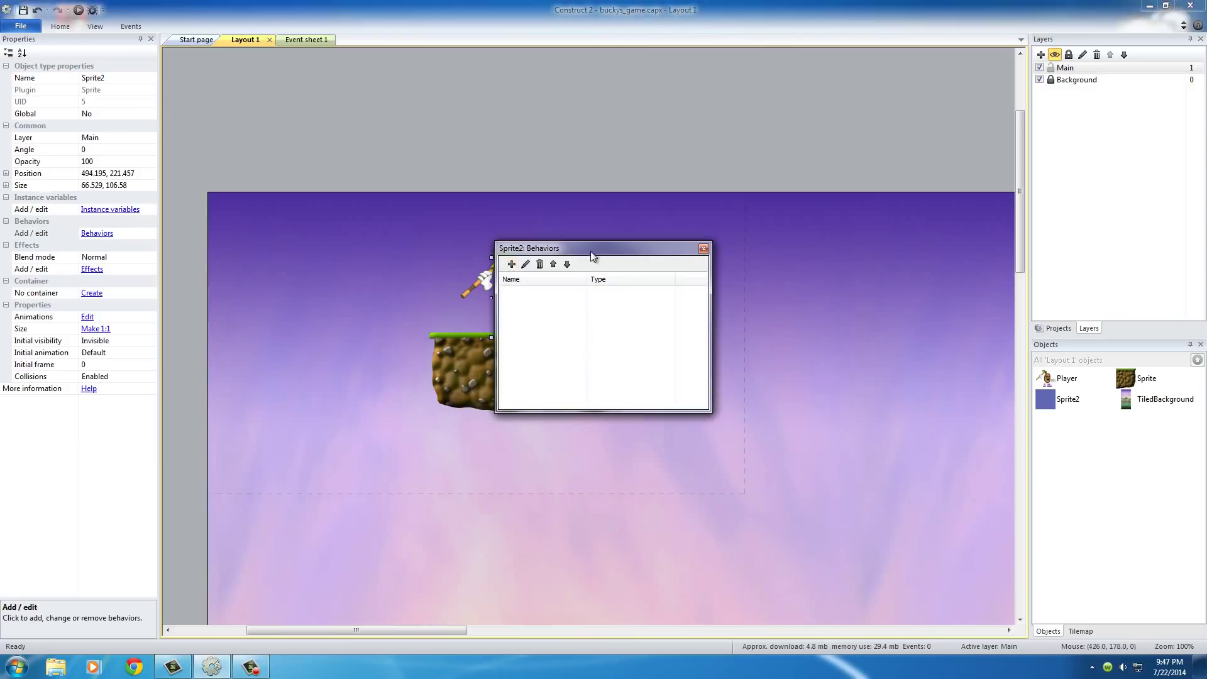
pyautogui.moveTo(588, 250); pyautogui.dragTo(601, 288)
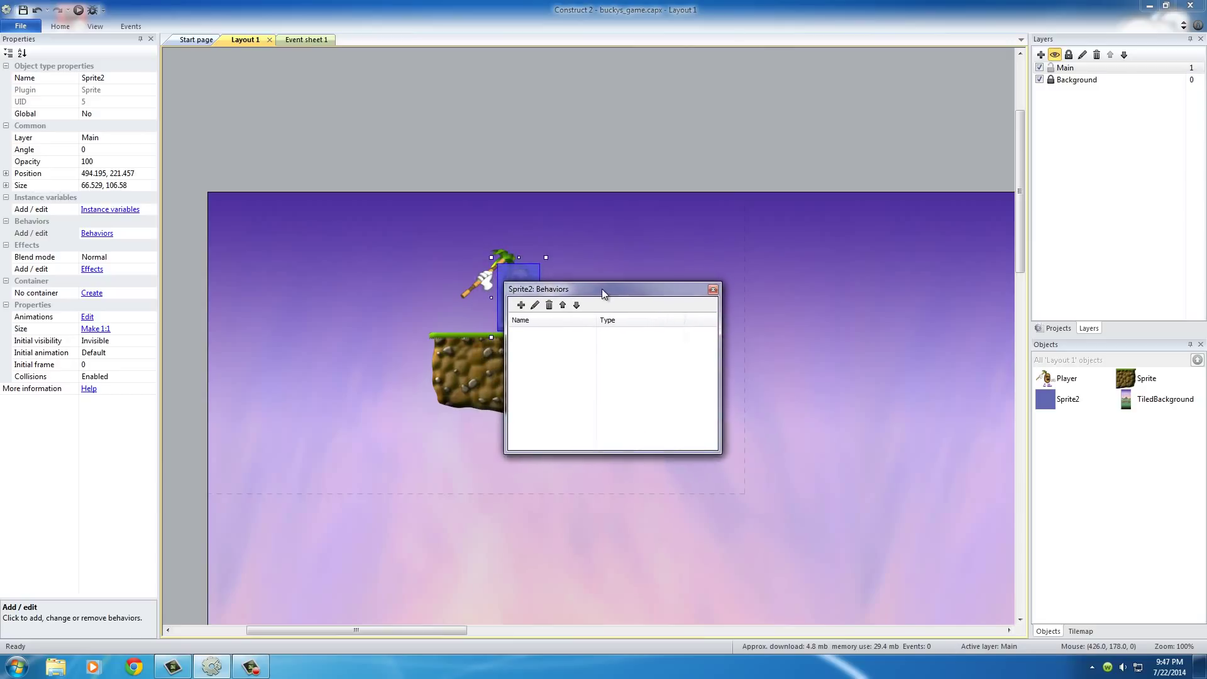
pyautogui.click(524, 306)
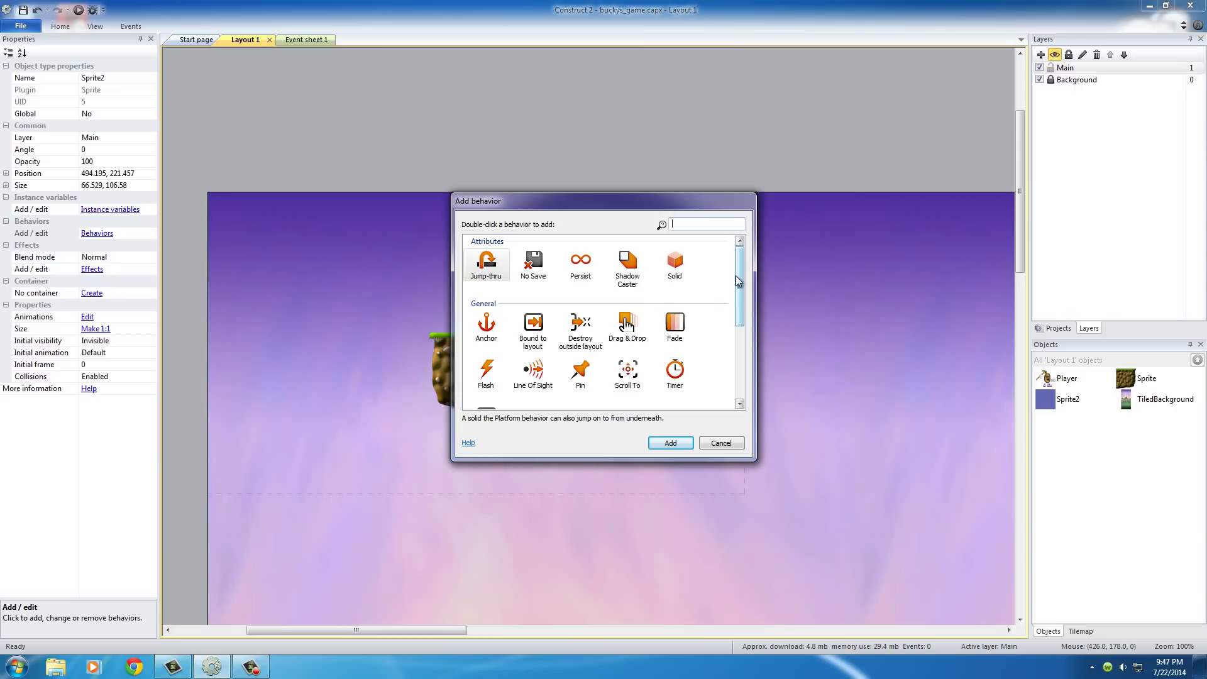
pyautogui.scroll(-3, 738, 281)
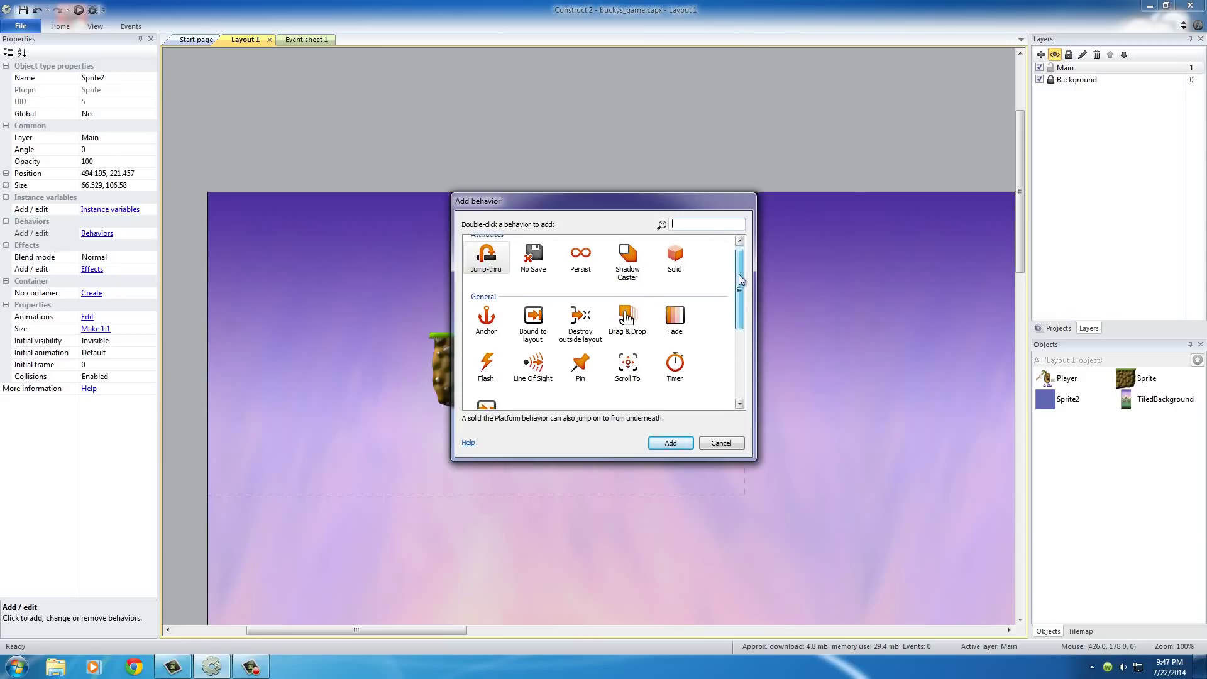
pyautogui.moveTo(741, 293); pyautogui.dragTo(748, 353)
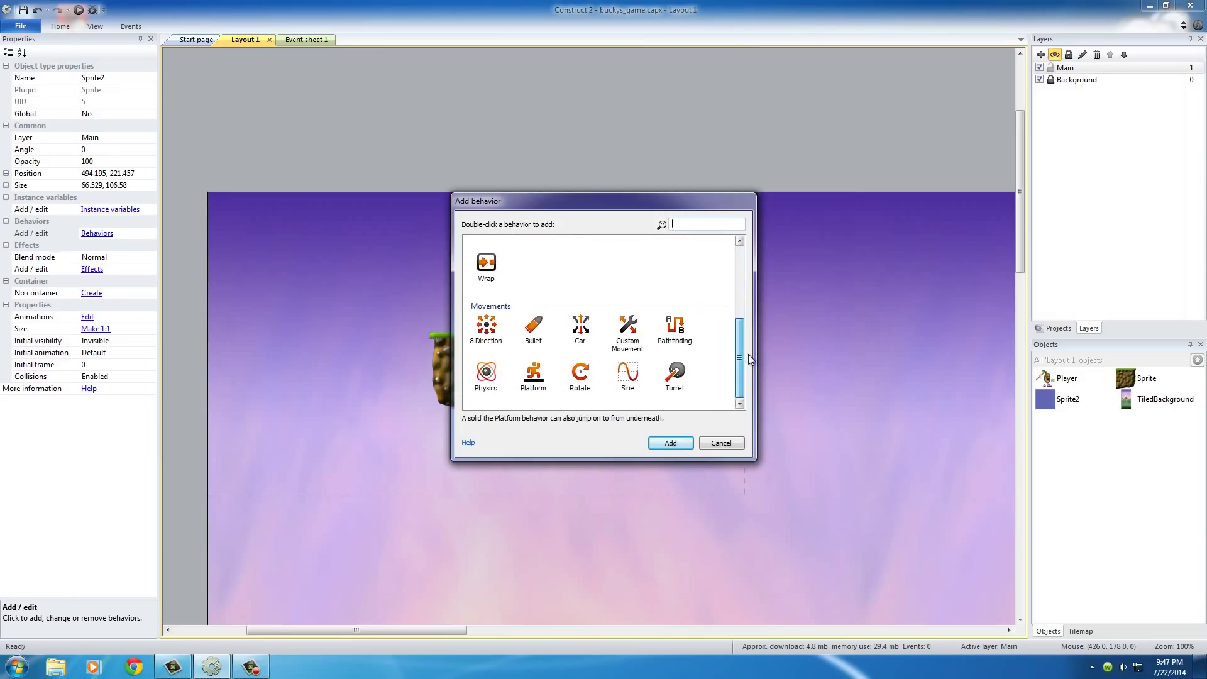
pyautogui.click(540, 382)
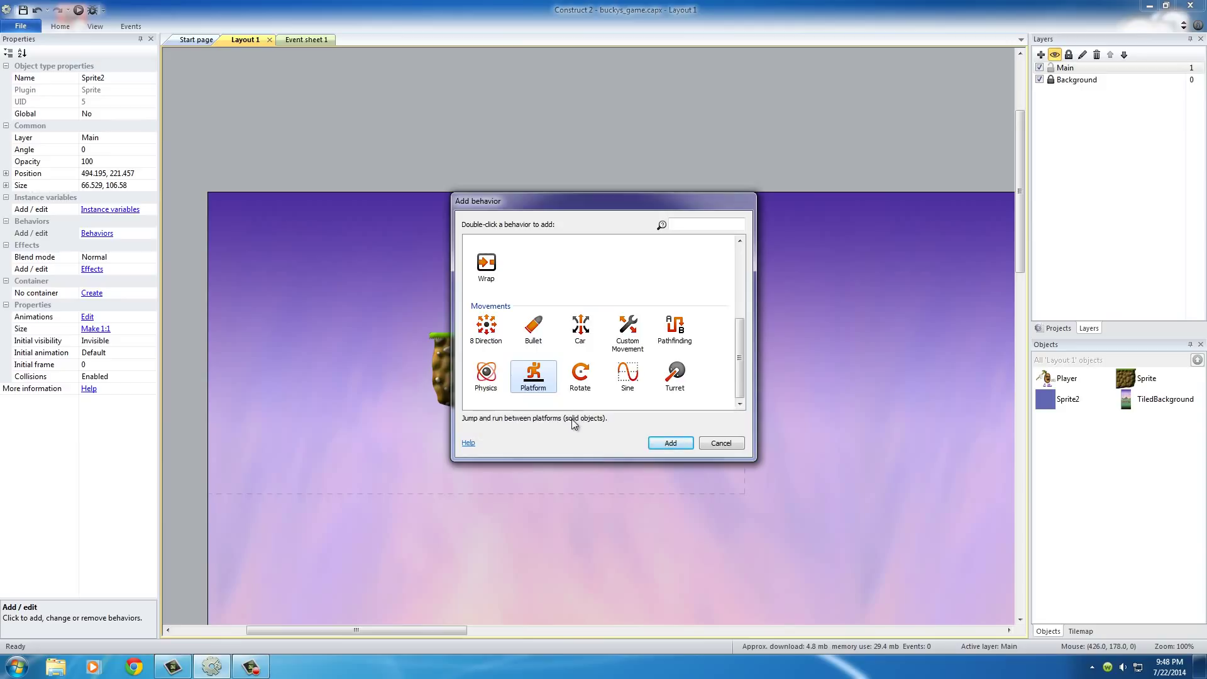
pyautogui.click(671, 443)
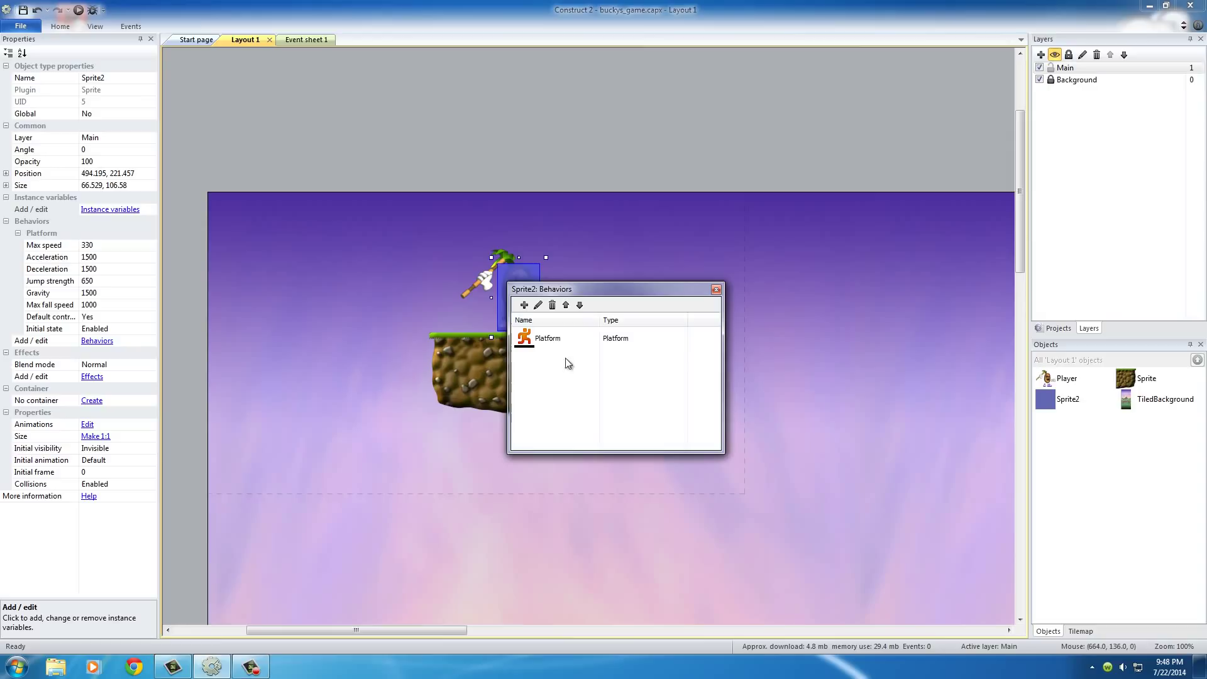
# Set Platform jump strength to 1100 and gravity to 2500, then close the behaviors list
pyautogui.click(551, 340)
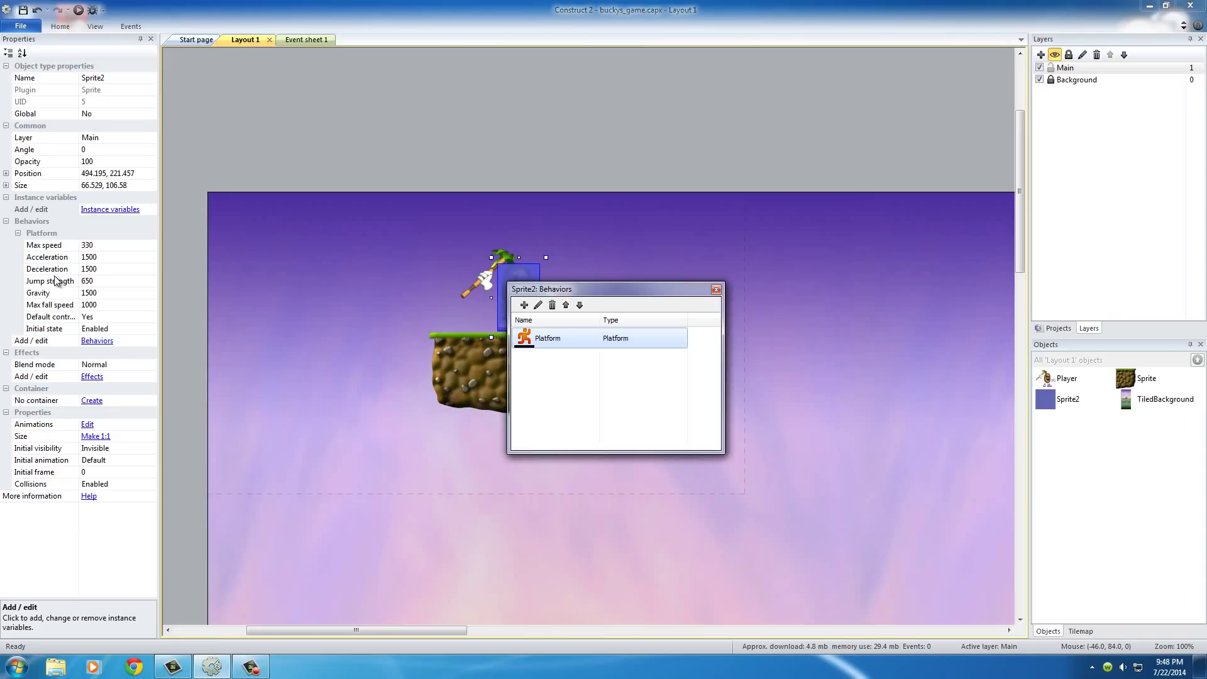
pyautogui.click(94, 282)
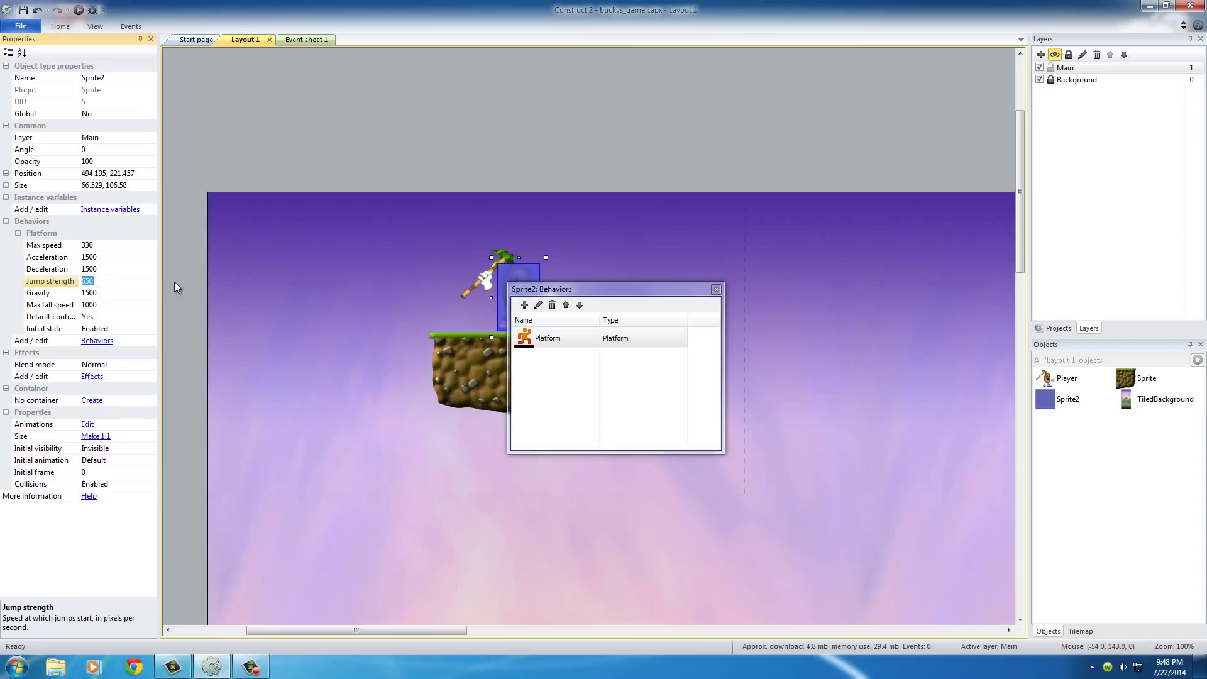
pyautogui.write('1100')
pyautogui.click(96, 293)
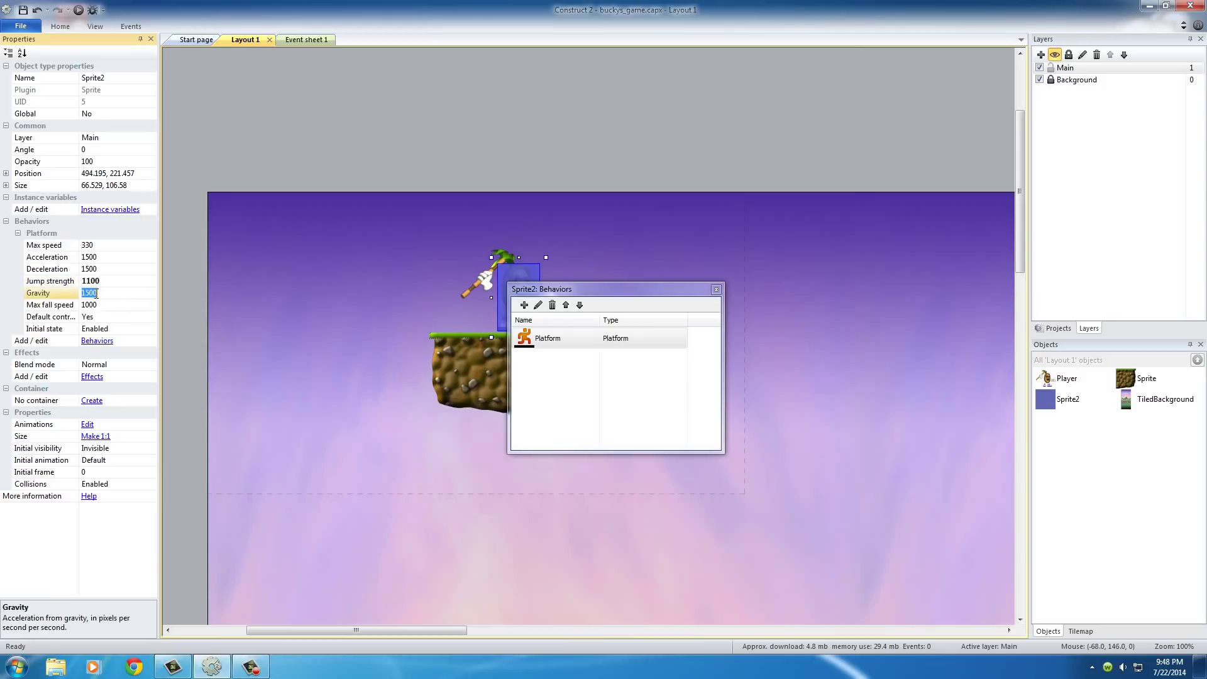
pyautogui.write('2500')
pyautogui.press('Return')
pyautogui.click(716, 289)
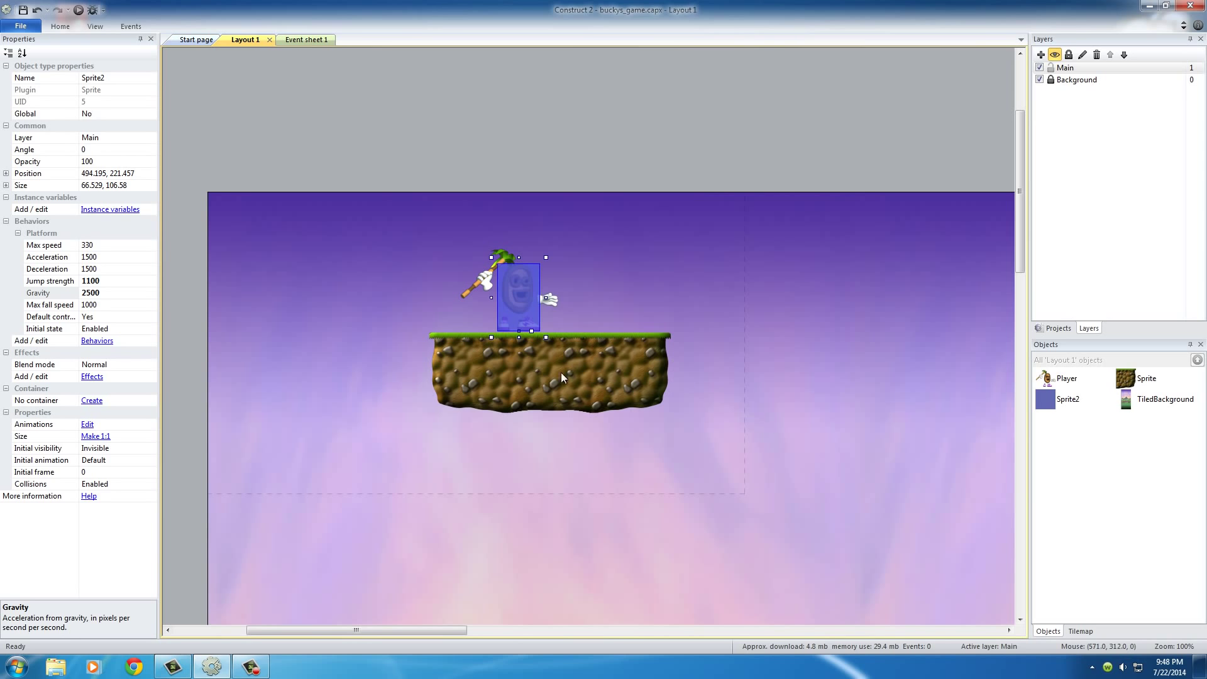
# Reselect the blue Sprite2 box and reopen its Behaviors list showing only Platform
pyautogui.doubleClick(524, 292)
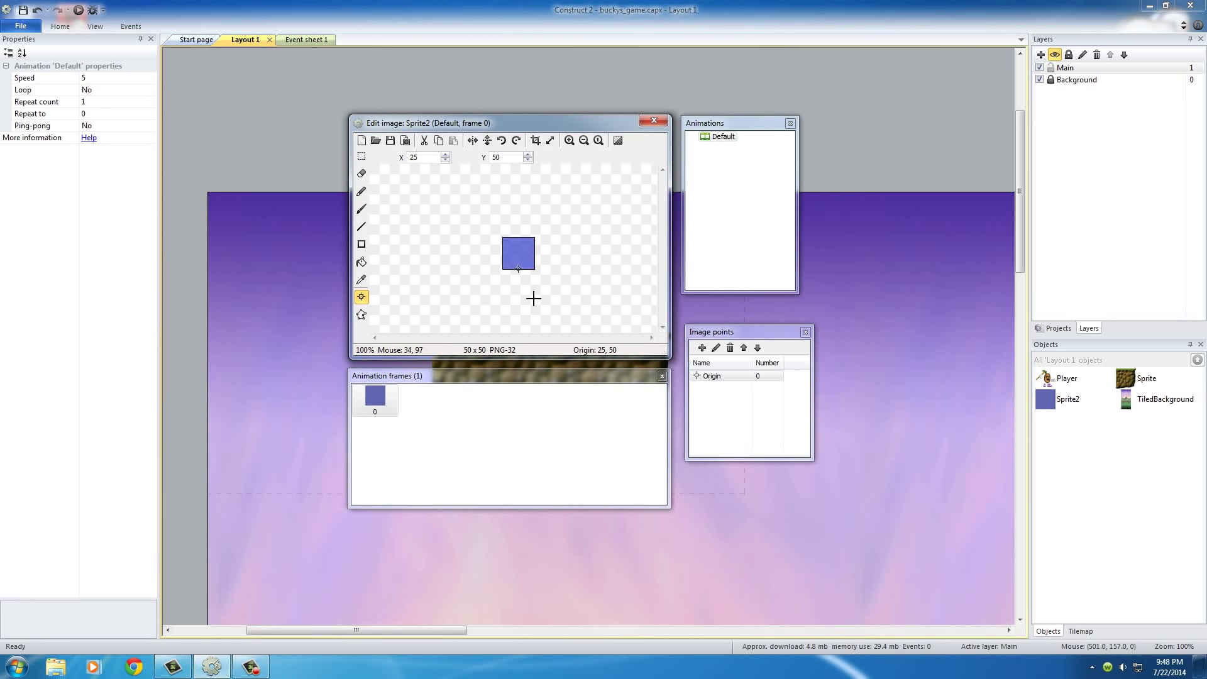
pyautogui.click(665, 118)
pyautogui.click(540, 363)
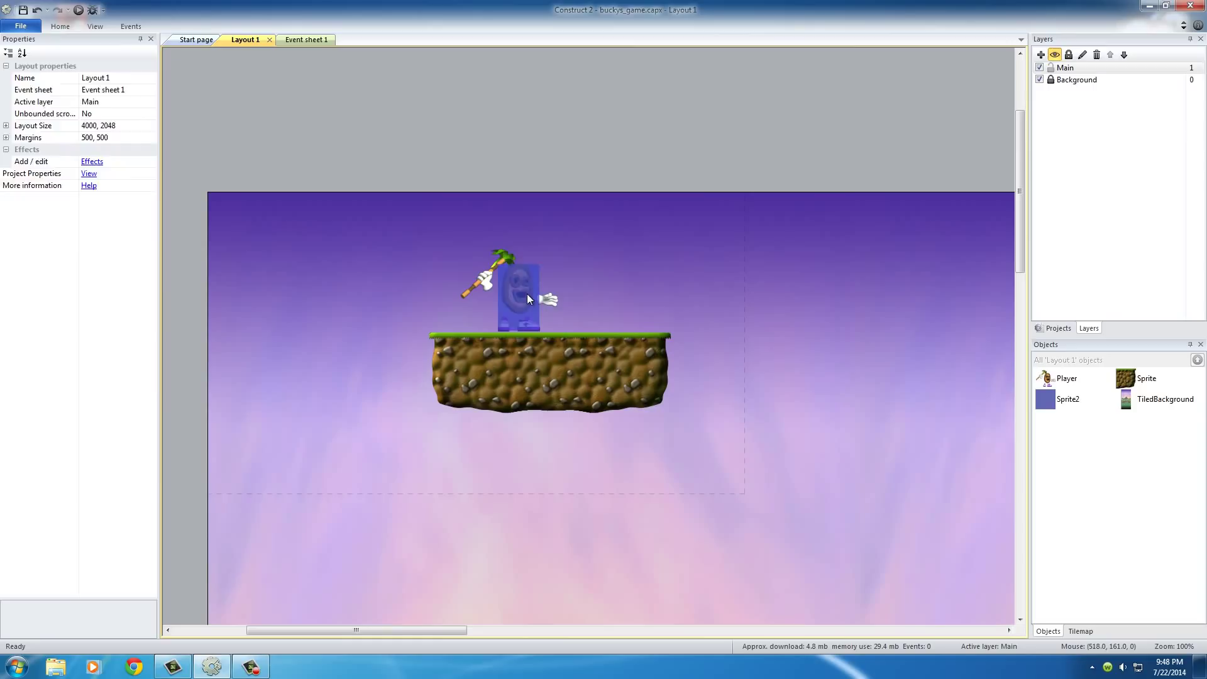
pyautogui.click(518, 312)
pyautogui.click(98, 341)
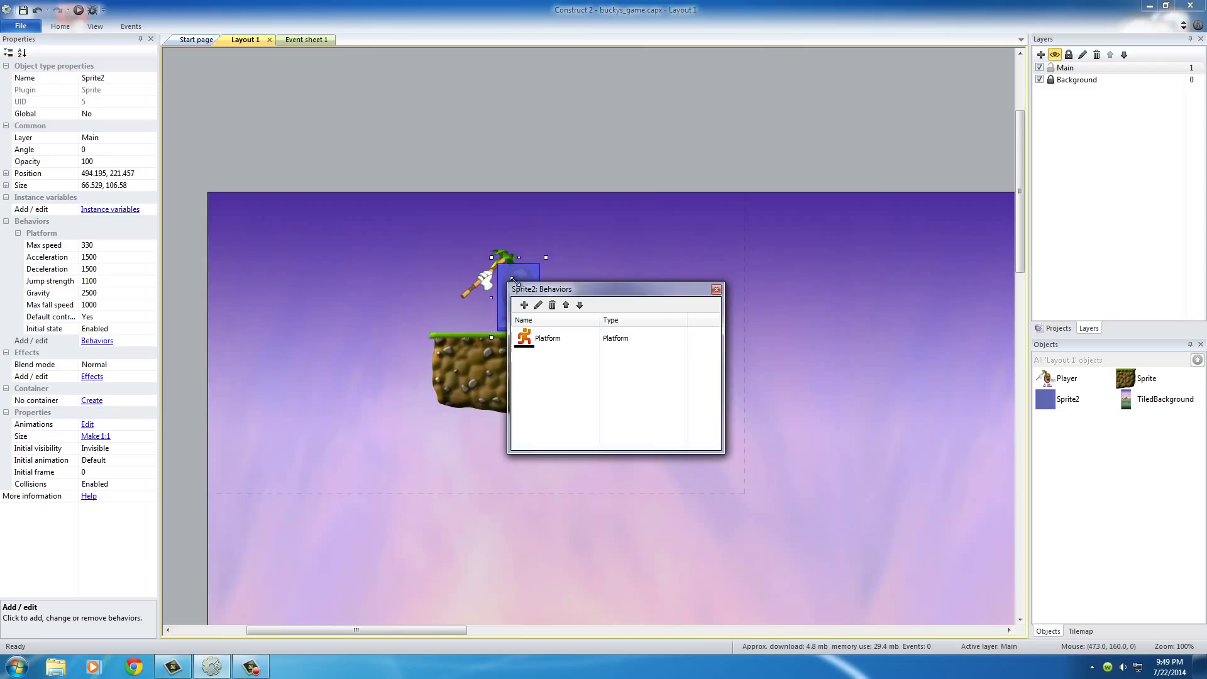
pyautogui.click(716, 290)
pyautogui.click(613, 296)
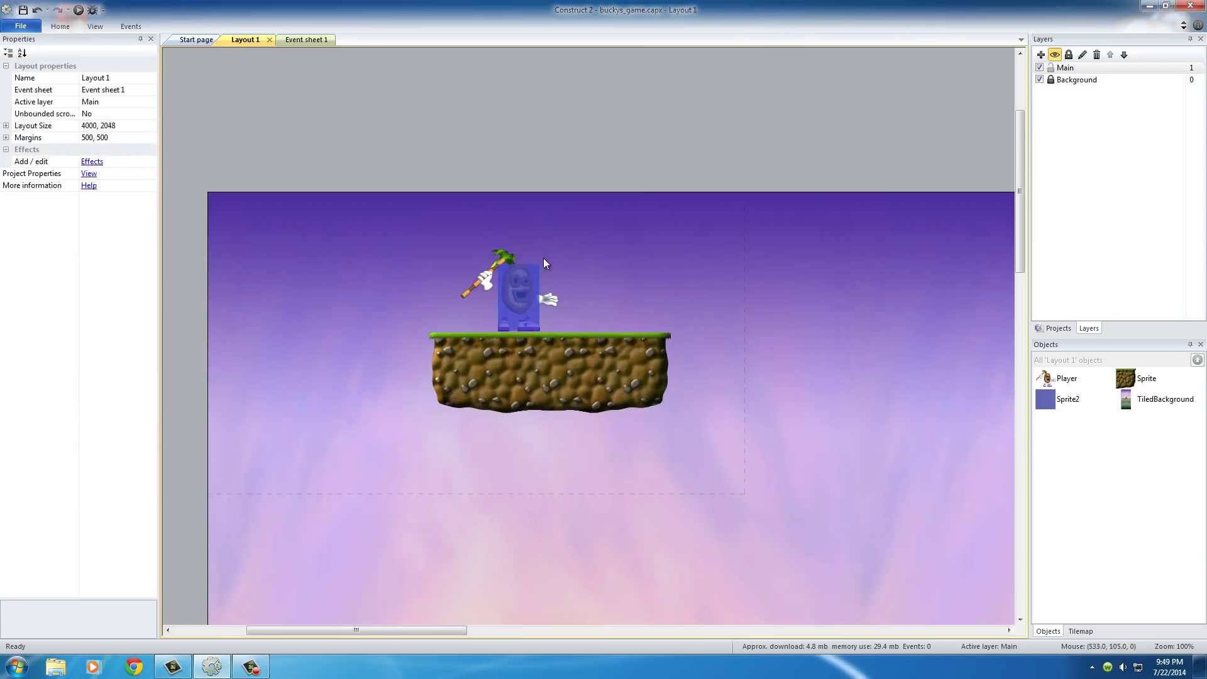
pyautogui.click(525, 297)
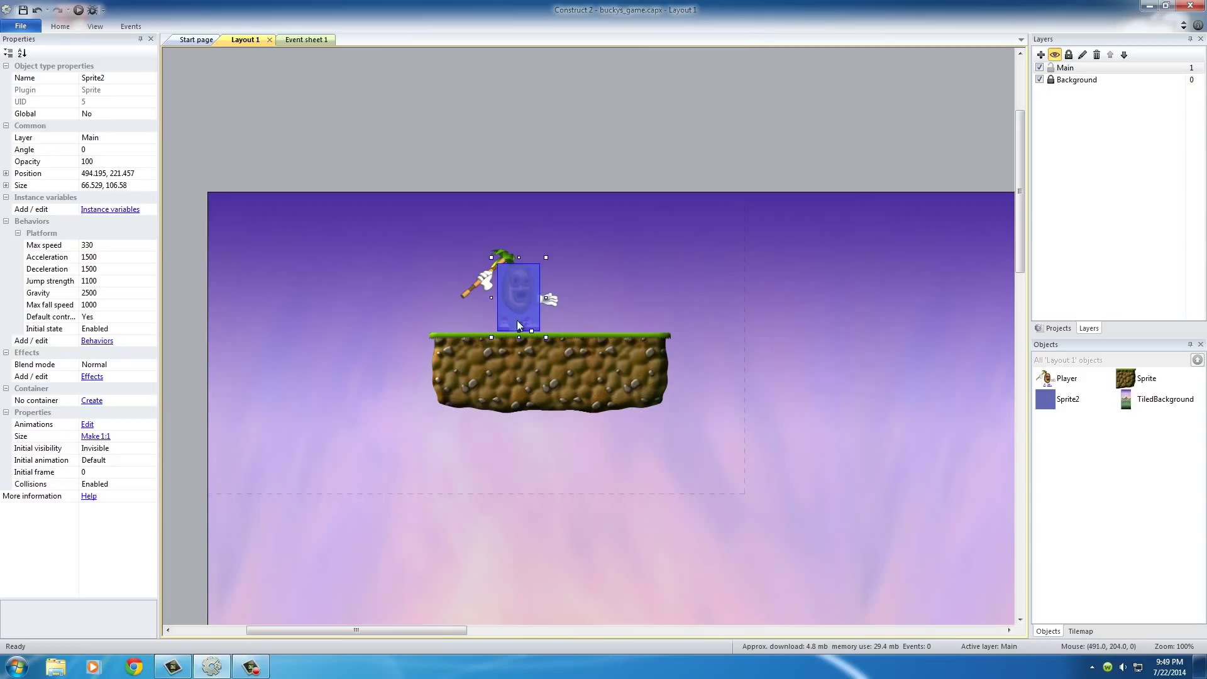
pyautogui.click(97, 341)
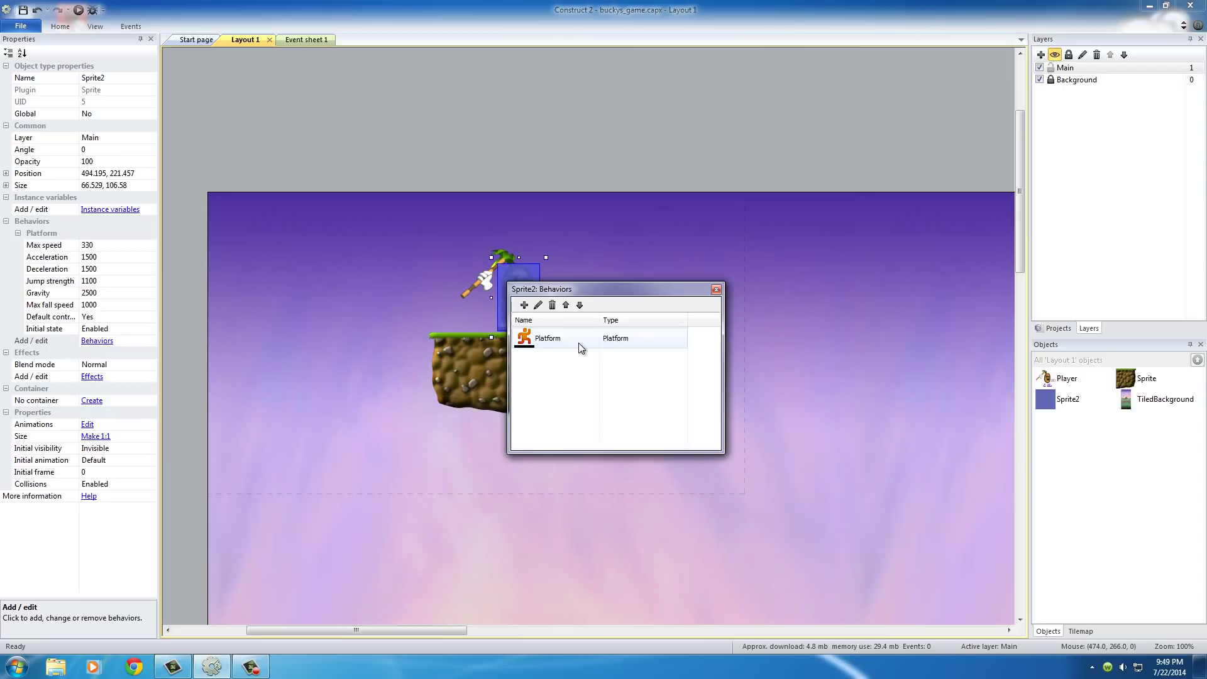
# Add the Scroll To behavior to Sprite2 alongside Platform
pyautogui.click(524, 305)
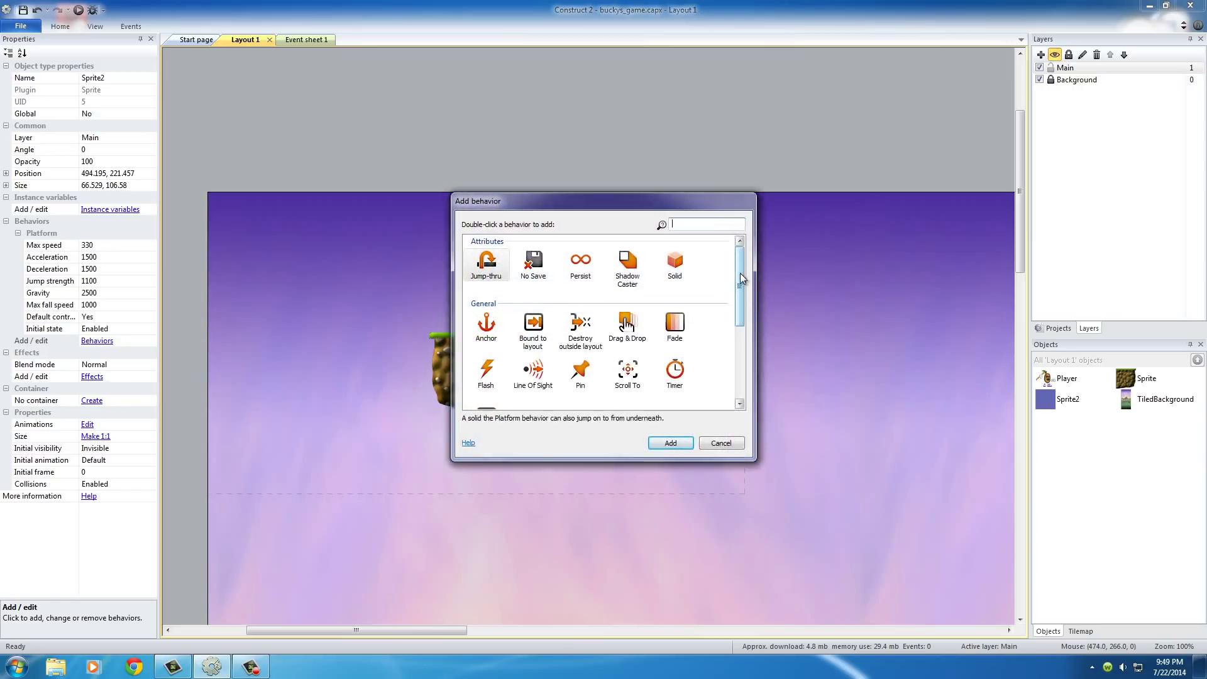
pyautogui.moveTo(741, 276); pyautogui.dragTo(740, 303)
pyautogui.click(627, 314)
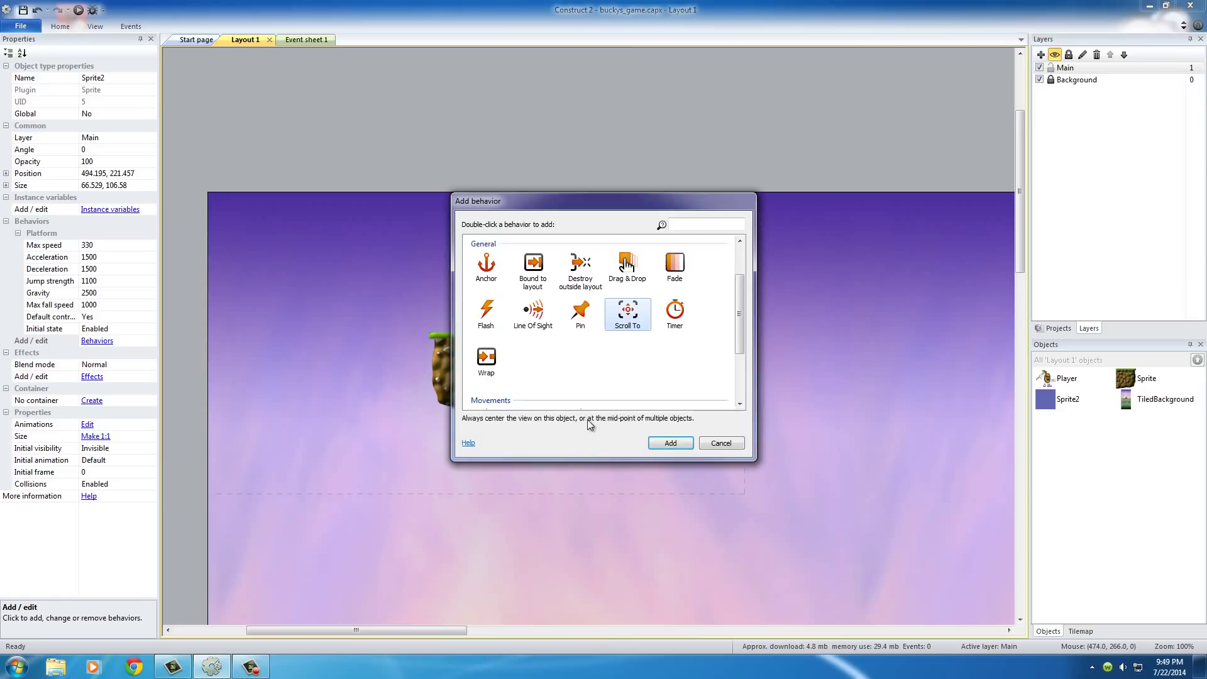
pyautogui.click(669, 442)
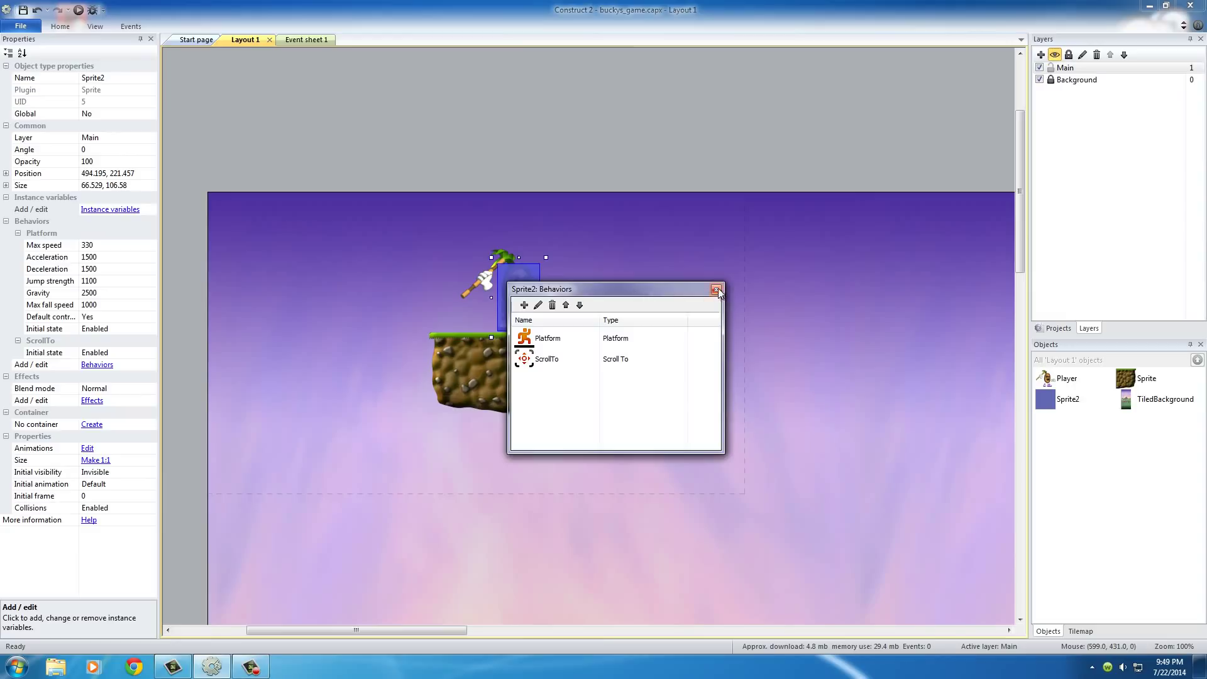
pyautogui.click(553, 361)
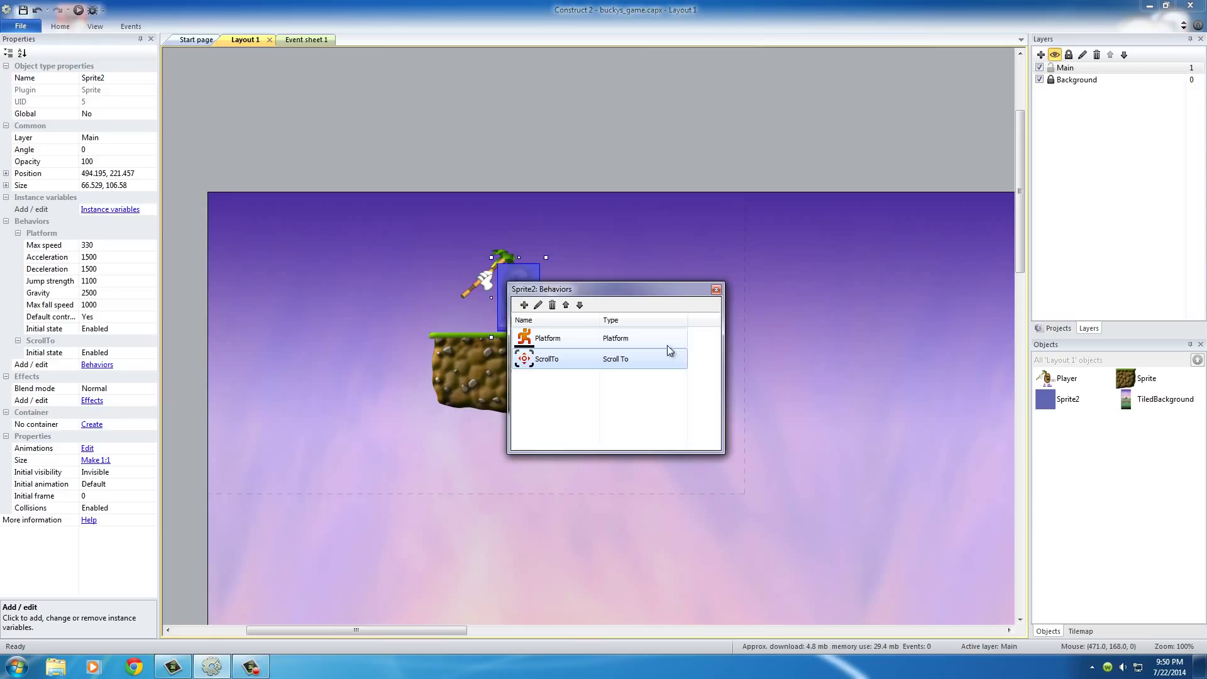
pyautogui.click(715, 289)
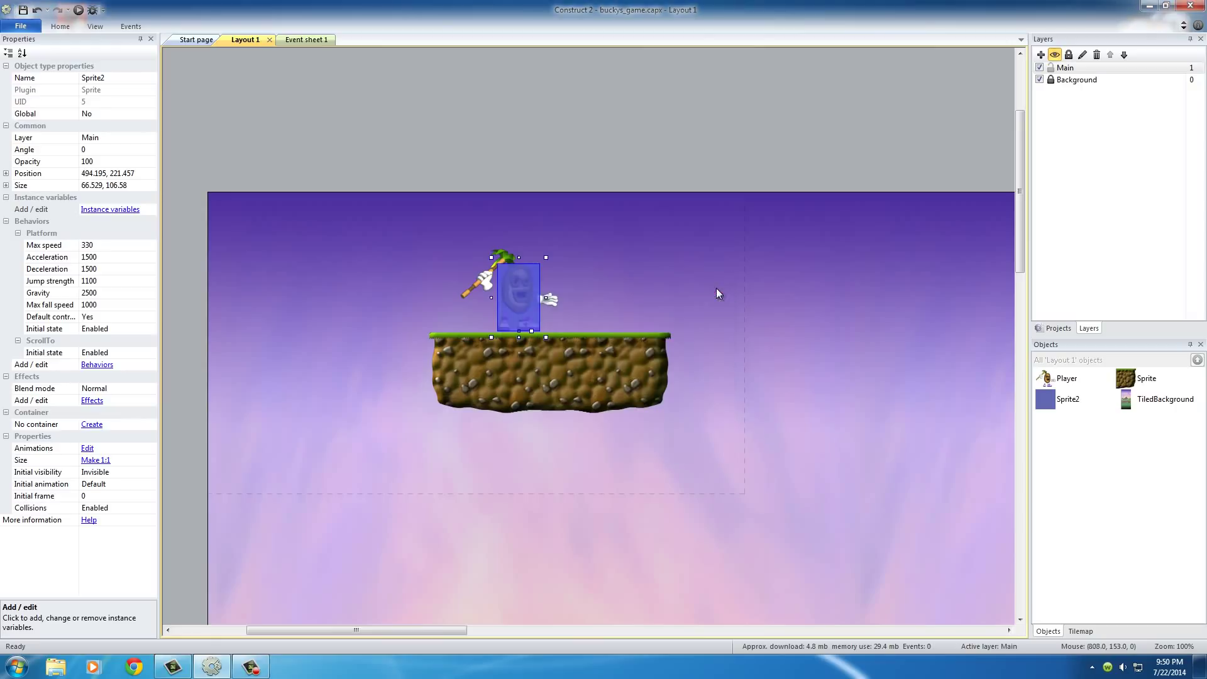
pyautogui.click(633, 266)
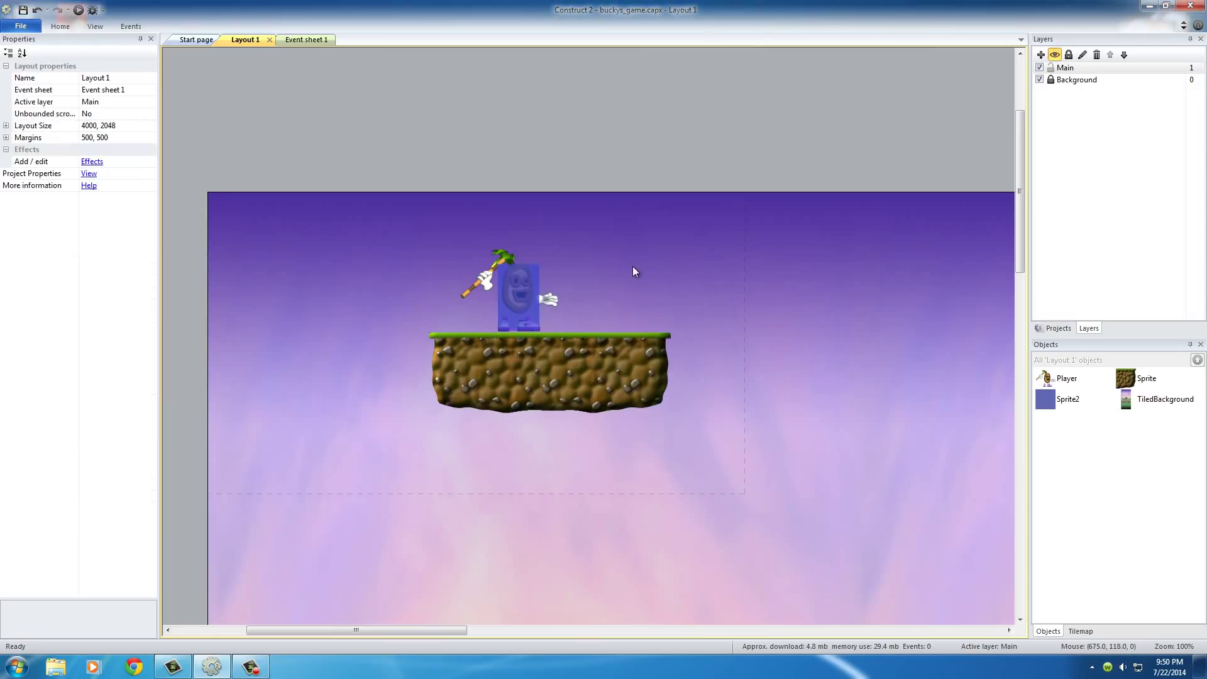
pyautogui.click(527, 292)
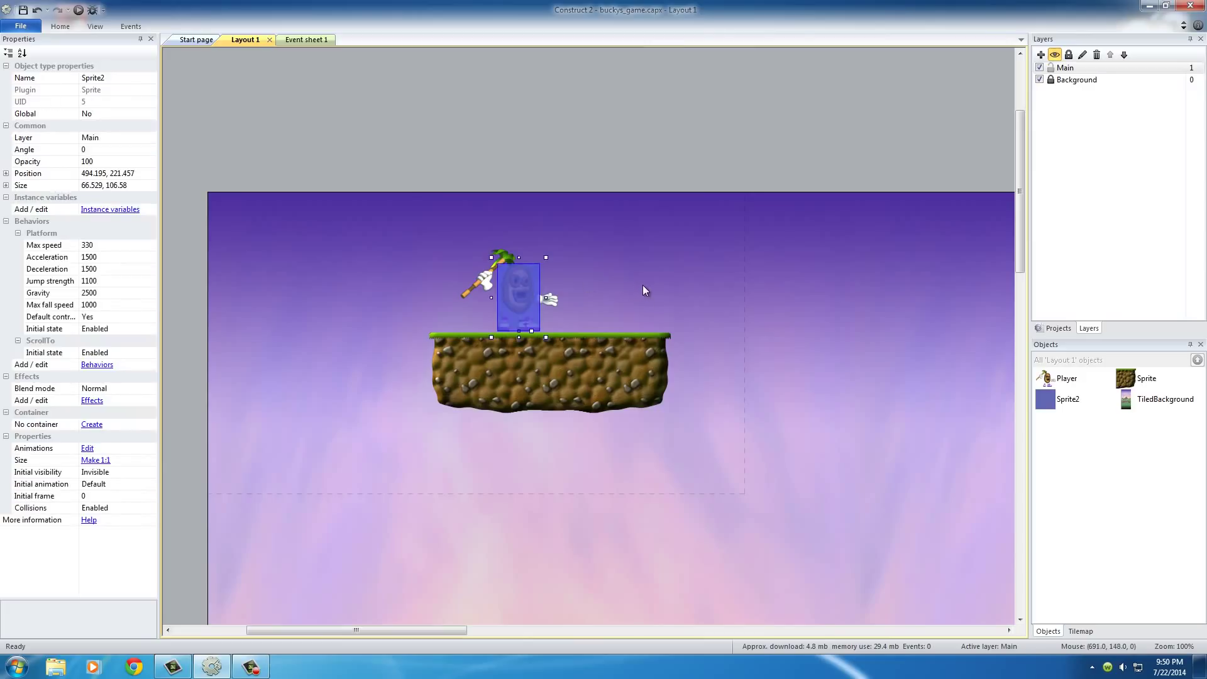
pyautogui.click(613, 257)
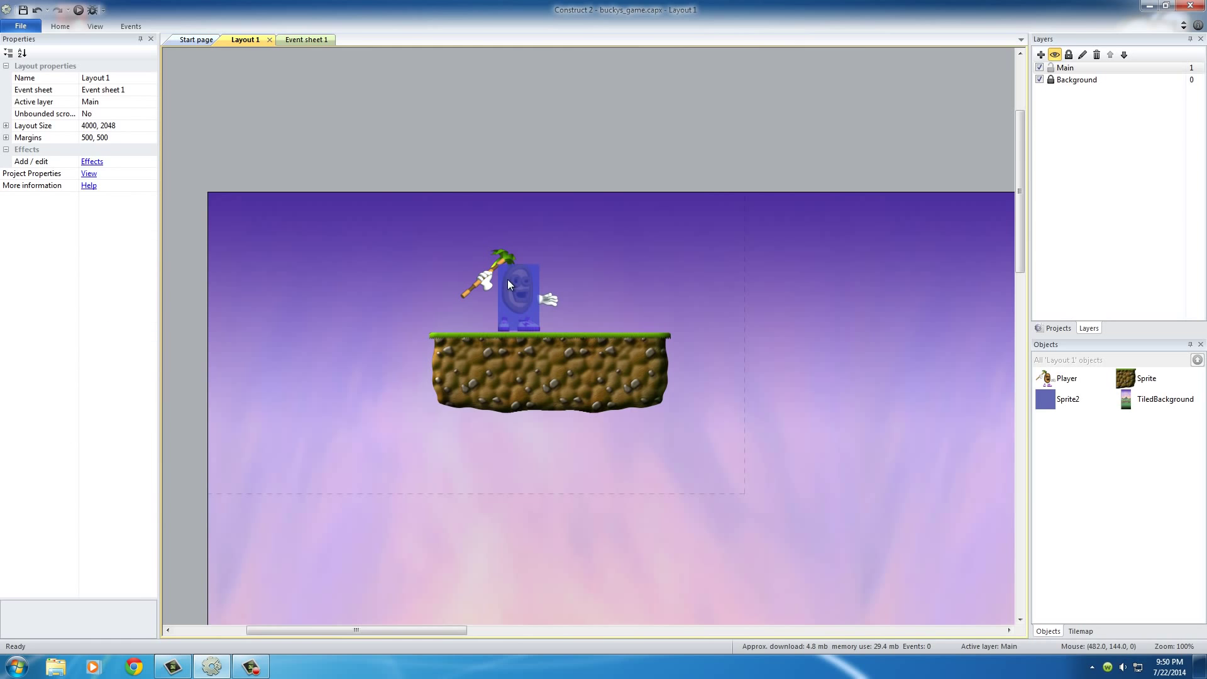
pyautogui.click(486, 290)
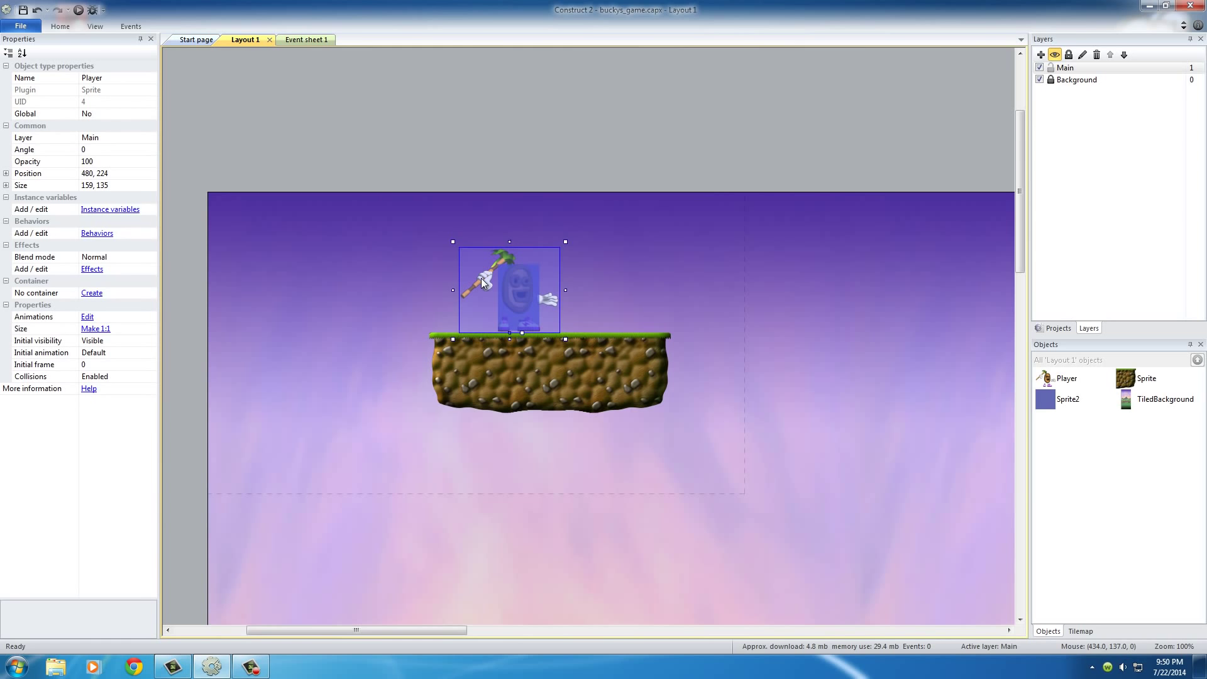
pyautogui.click(576, 300)
pyautogui.click(525, 287)
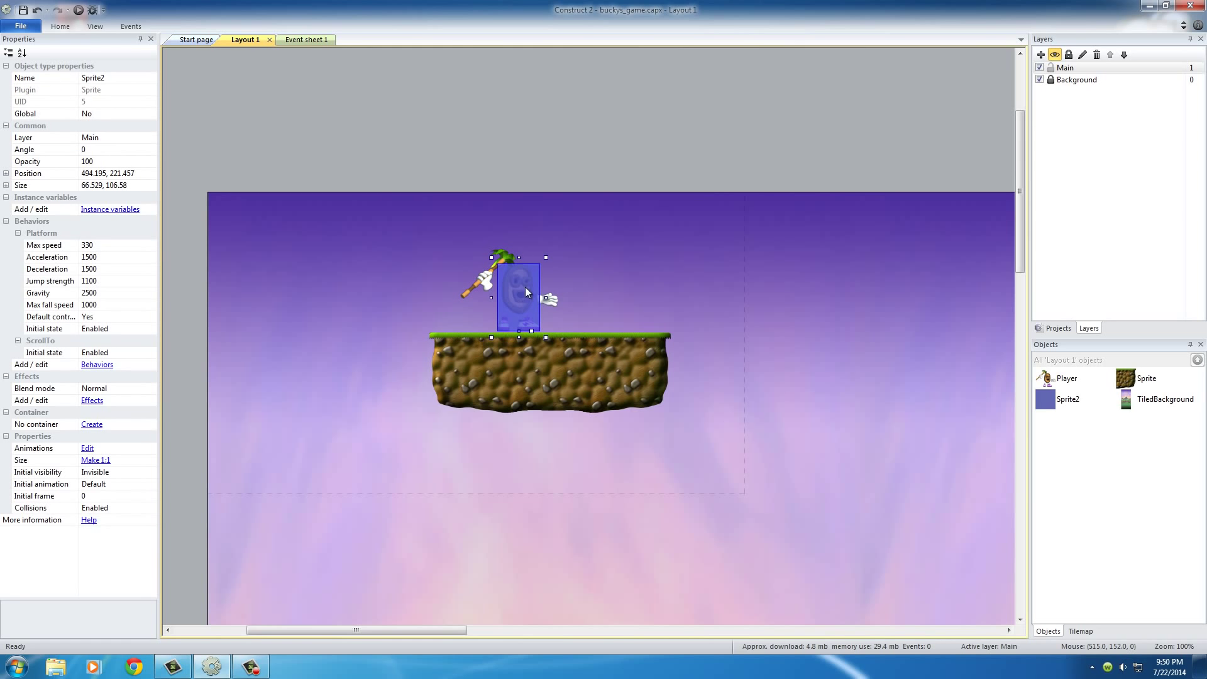
pyautogui.click(614, 274)
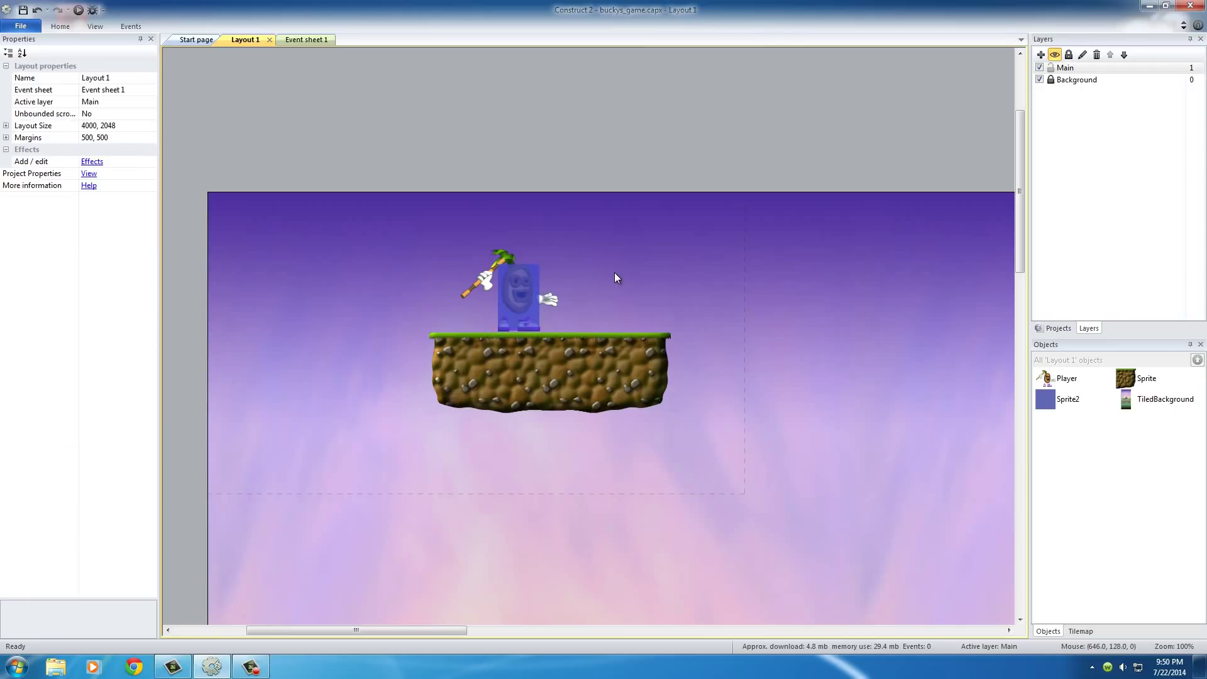